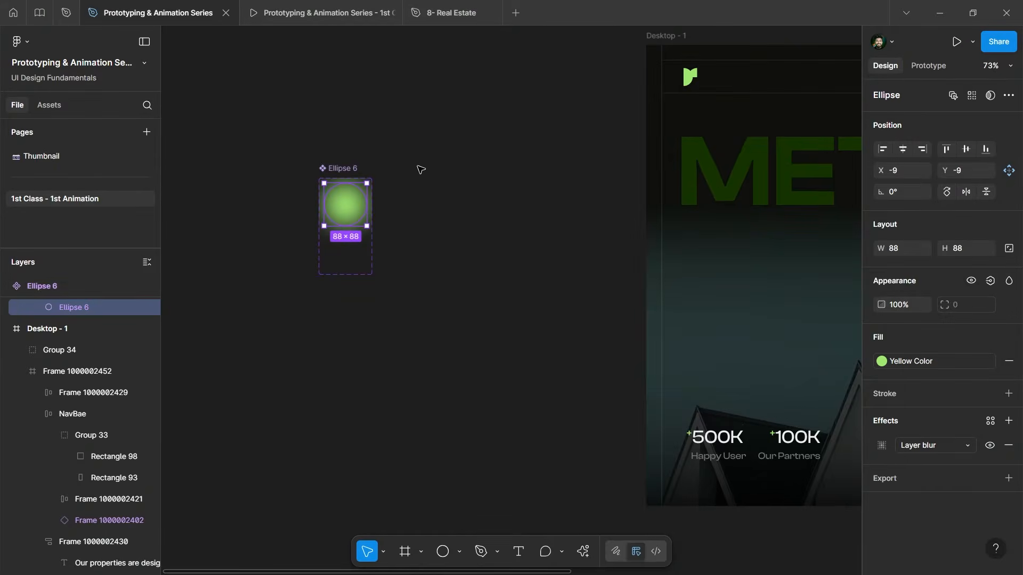
# Duplicate the Desktop - 1 frame to its right as Desktop - 2.
pyautogui.click(421, 170)
pyautogui.scroll(-8, 373, 183)
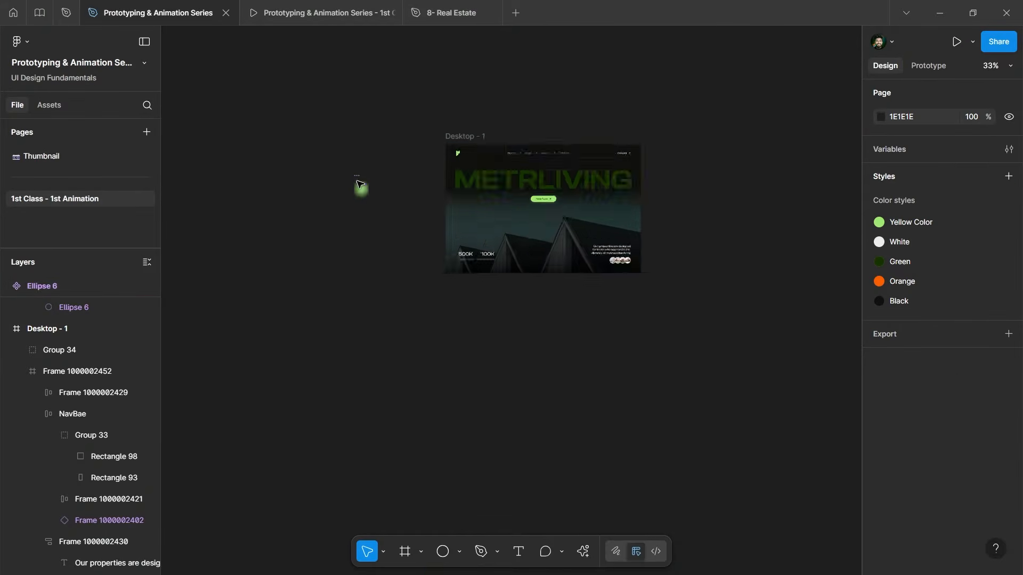
pyautogui.scroll(2, 567, 170)
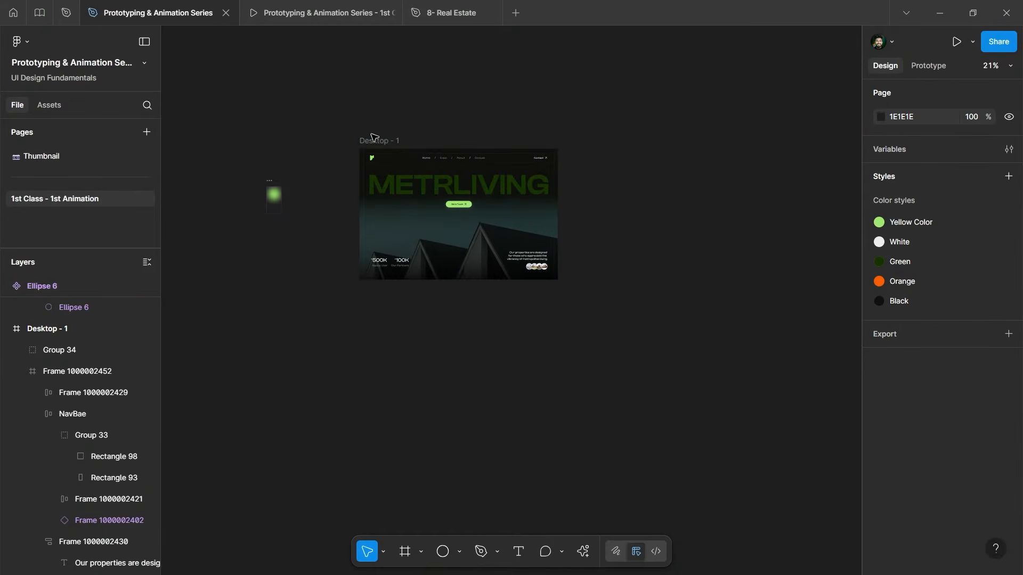
pyautogui.moveTo(372, 137); pyautogui.dragTo(655, 140)
pyautogui.click(430, 120)
pyautogui.scroll(-2, 430, 120)
pyautogui.scroll(2, 719, 160)
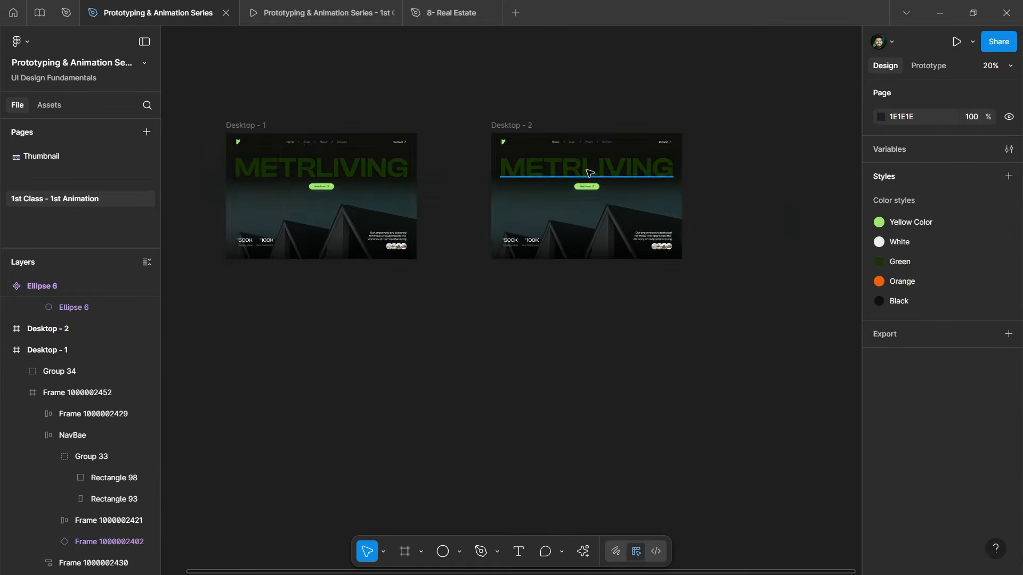
pyautogui.scroll(4, 589, 173)
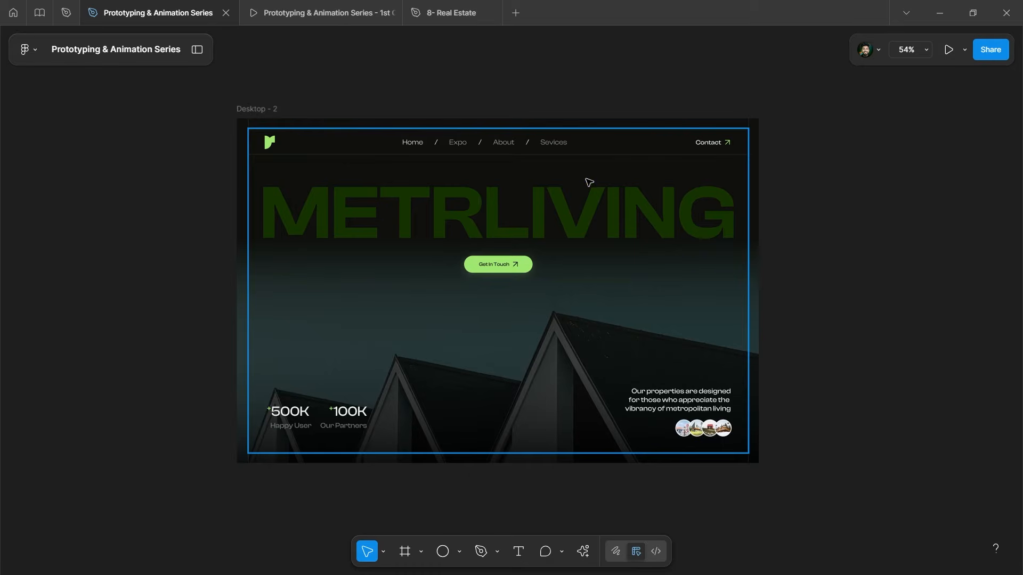
pyautogui.scroll(-2, 555, 180)
pyautogui.scroll(3, 525, 165)
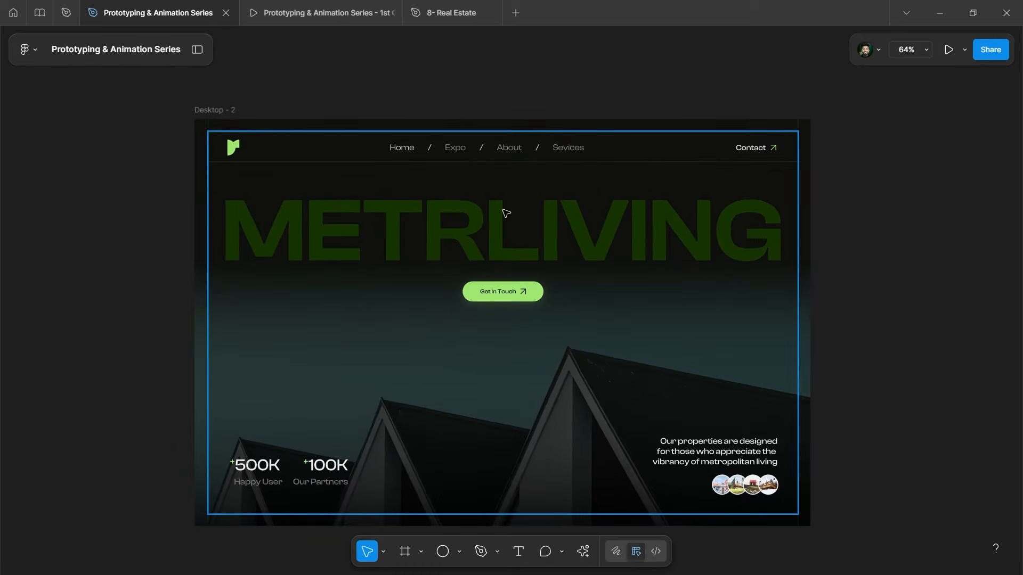
pyautogui.scroll(-4, 602, 181)
# Test-edit the Desktop - 2 heading with a name, then undo it back to METRLIVING.
pyautogui.click(575, 203)
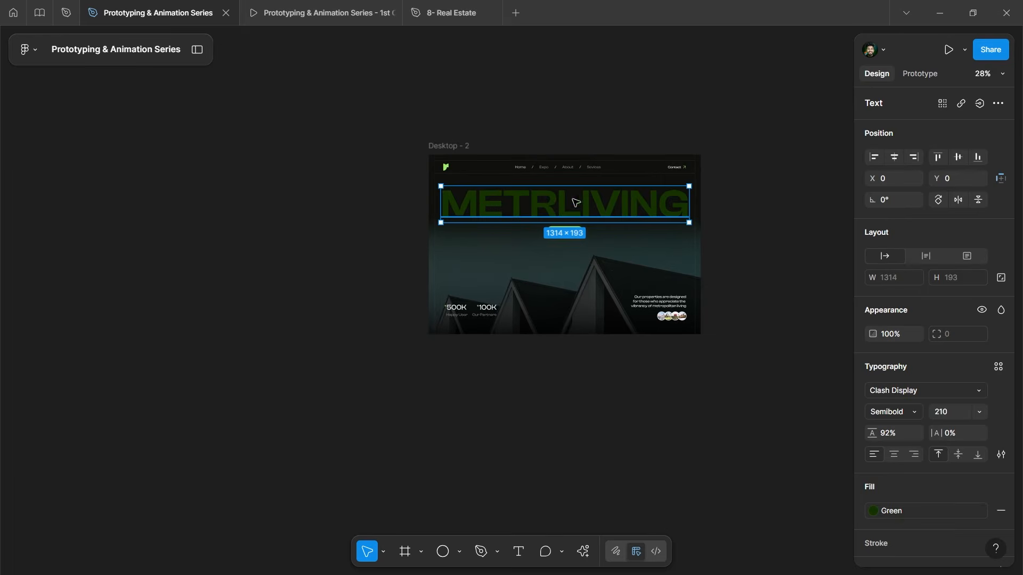
pyautogui.doubleClick(554, 211)
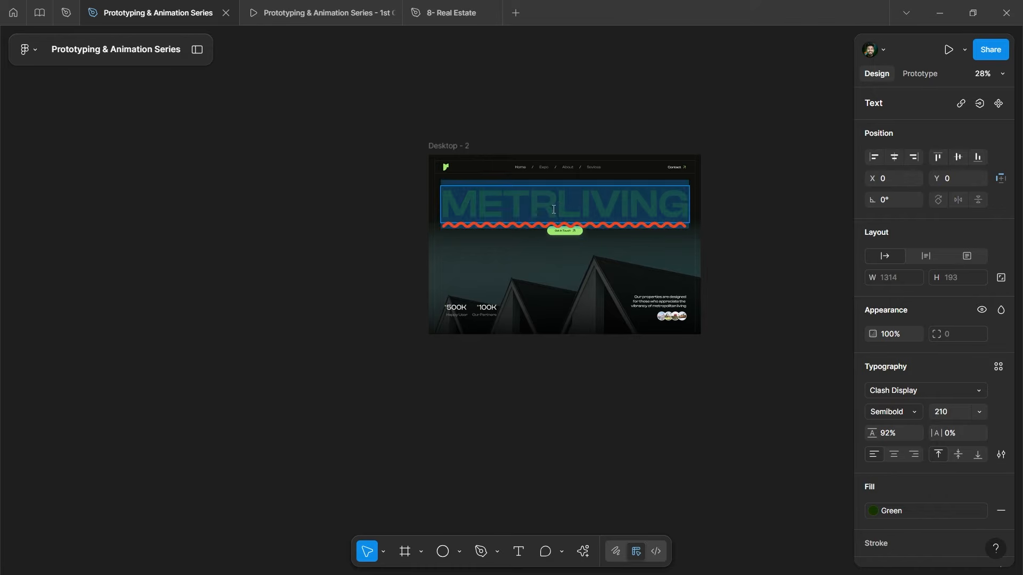
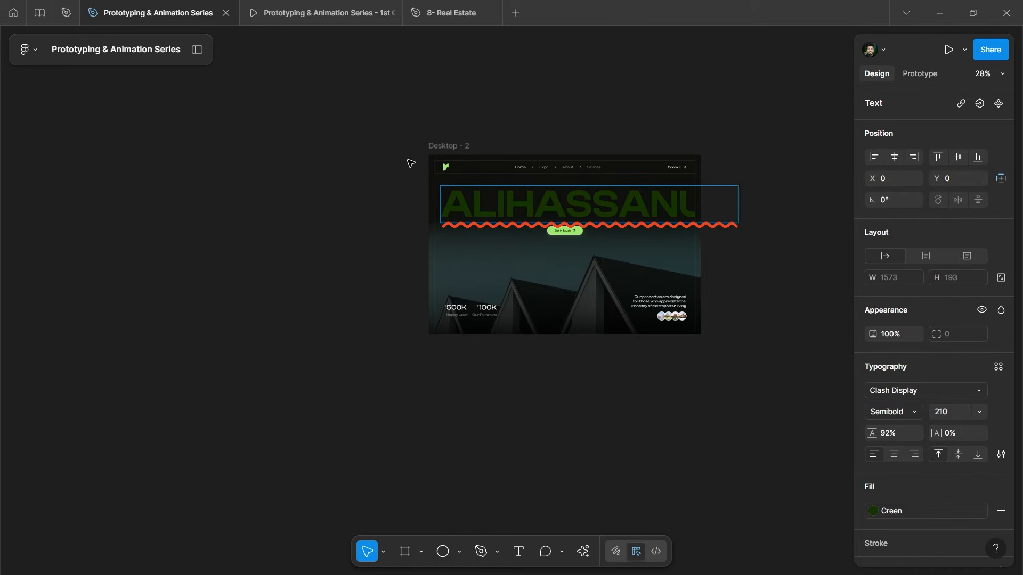
pyautogui.hotkey('ctrl', 'z')
pyautogui.click(484, 120)
pyautogui.scroll(3, 538, 251)
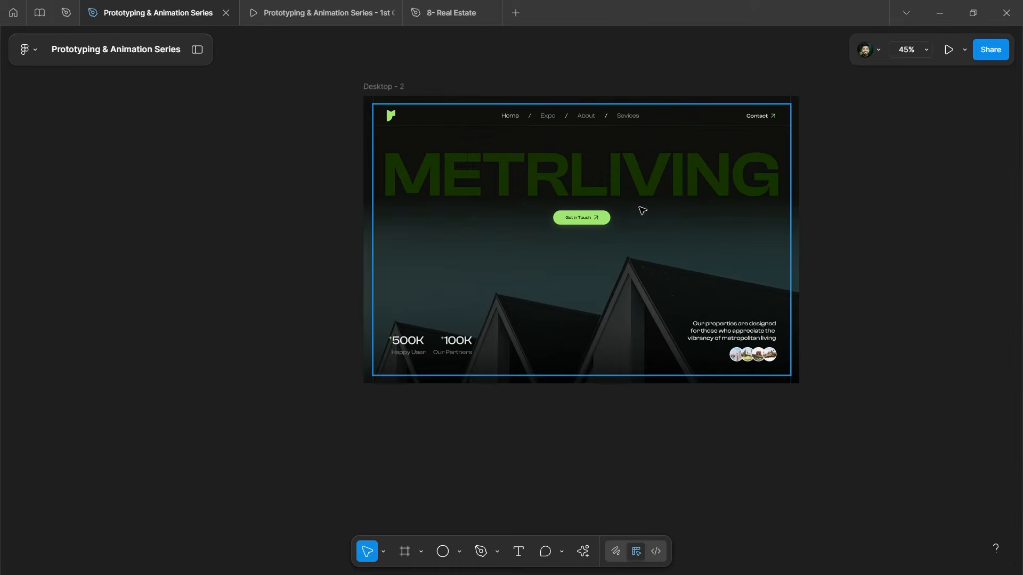
pyautogui.scroll(-3, 731, 197)
pyautogui.click(701, 186)
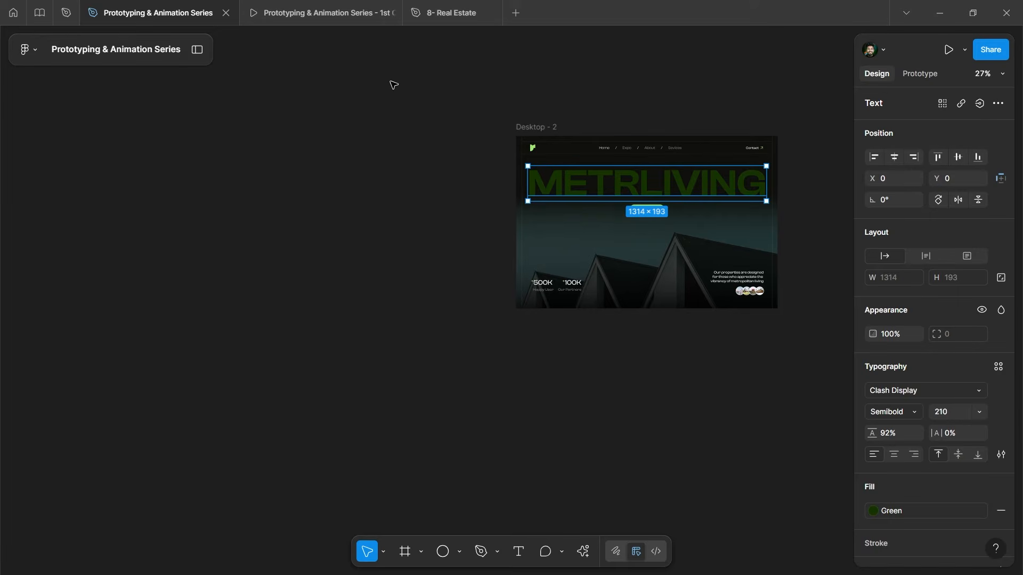
pyautogui.click(198, 50)
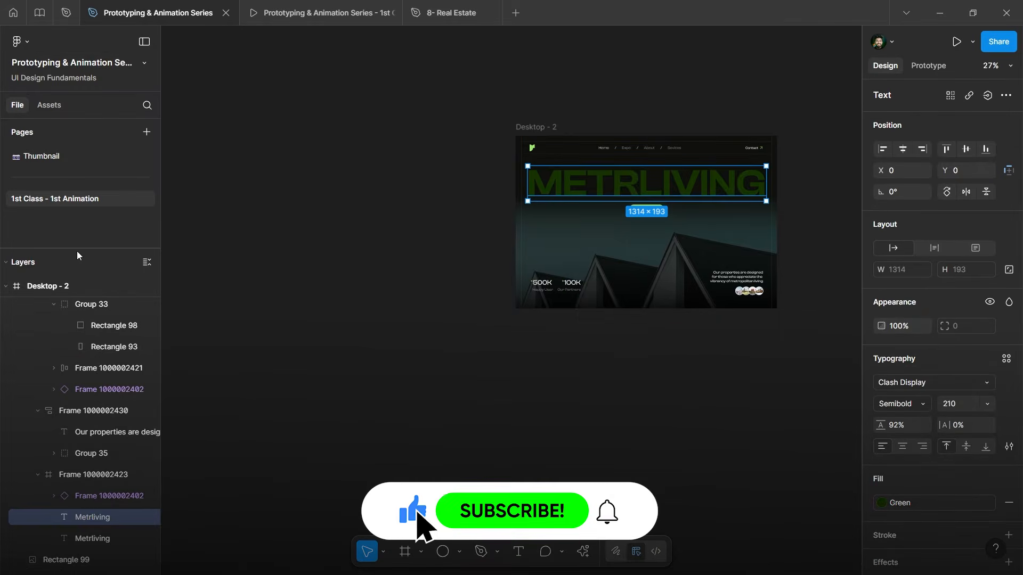
pyautogui.moveTo(79, 248); pyautogui.dragTo(79, 176)
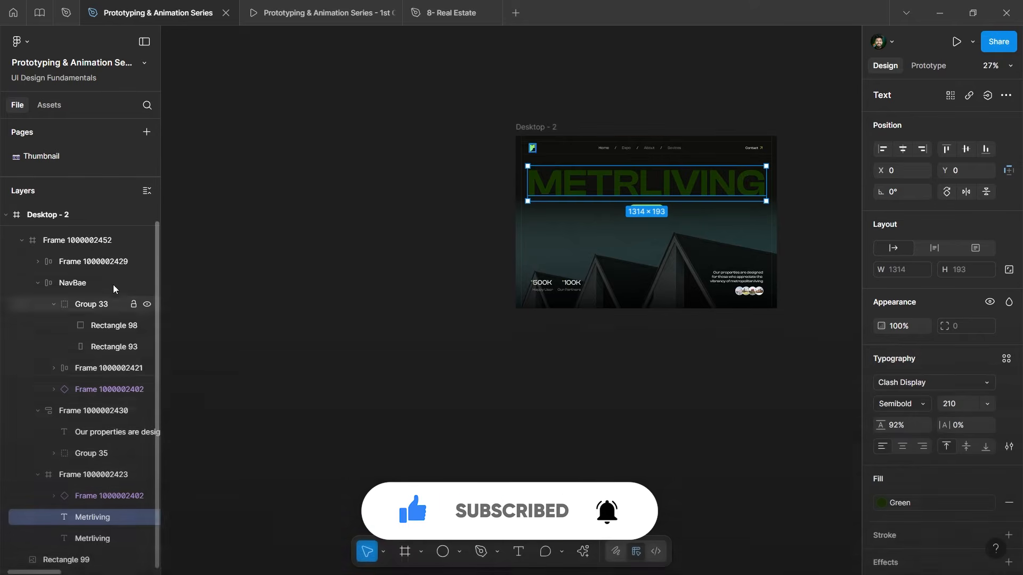
pyautogui.click(145, 192)
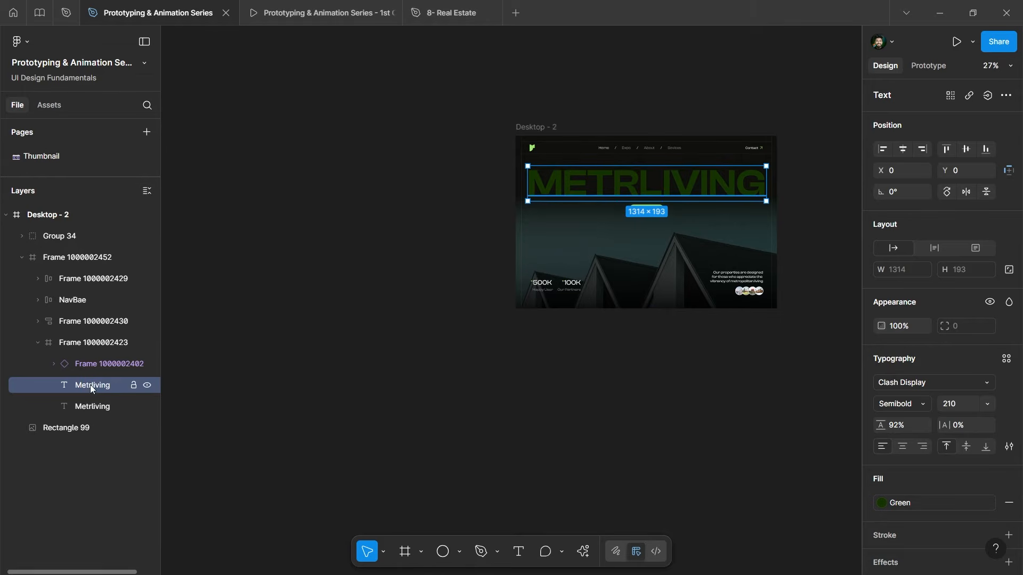
pyautogui.click(71, 411)
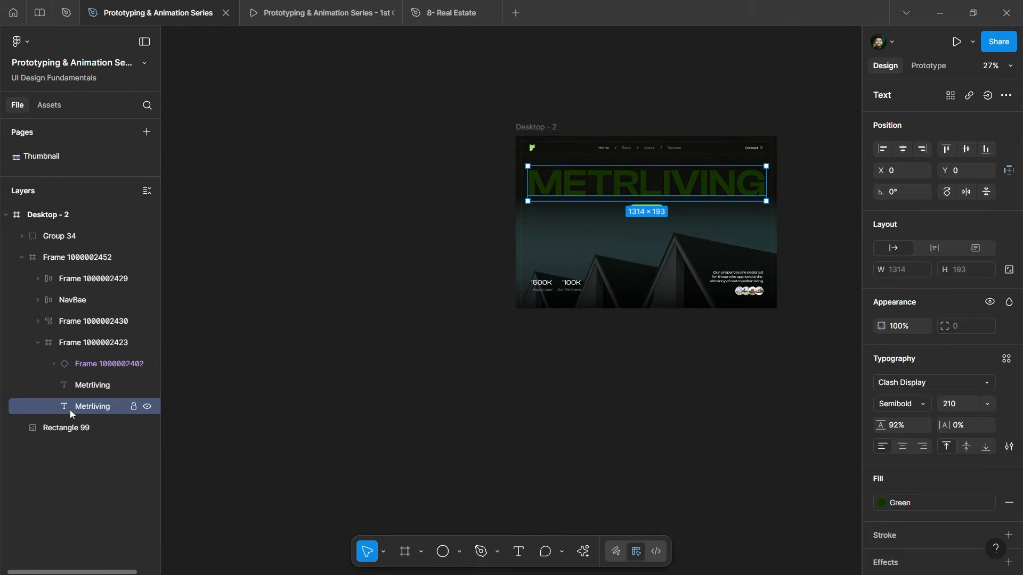
pyautogui.click(86, 385)
pyautogui.click(85, 408)
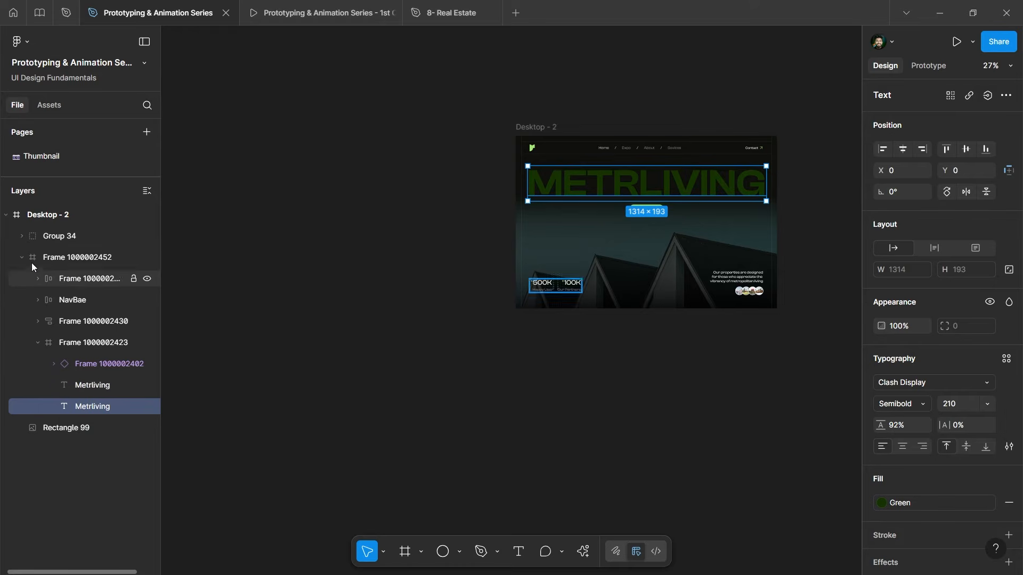
pyautogui.click(38, 343)
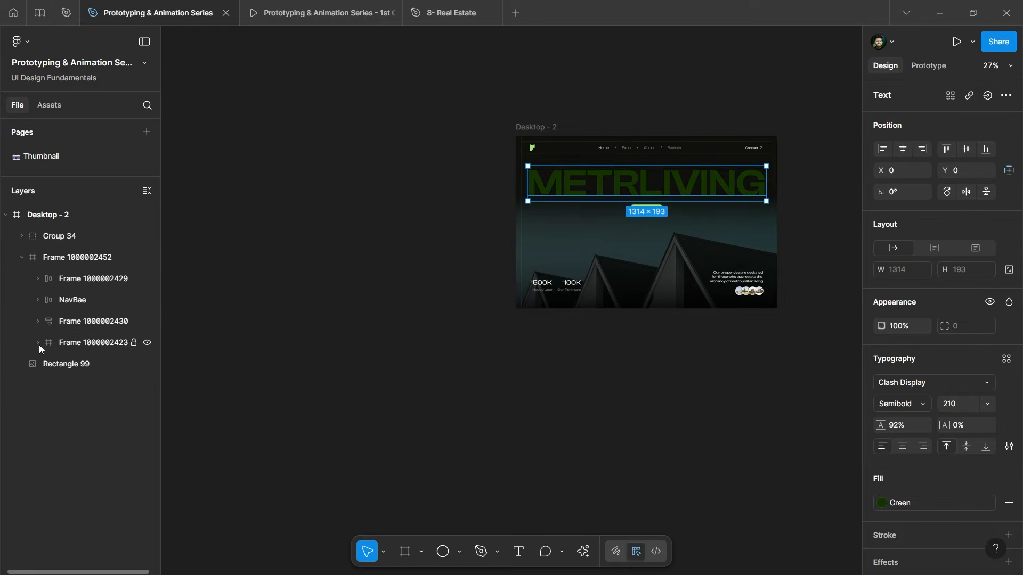
pyautogui.click(45, 259)
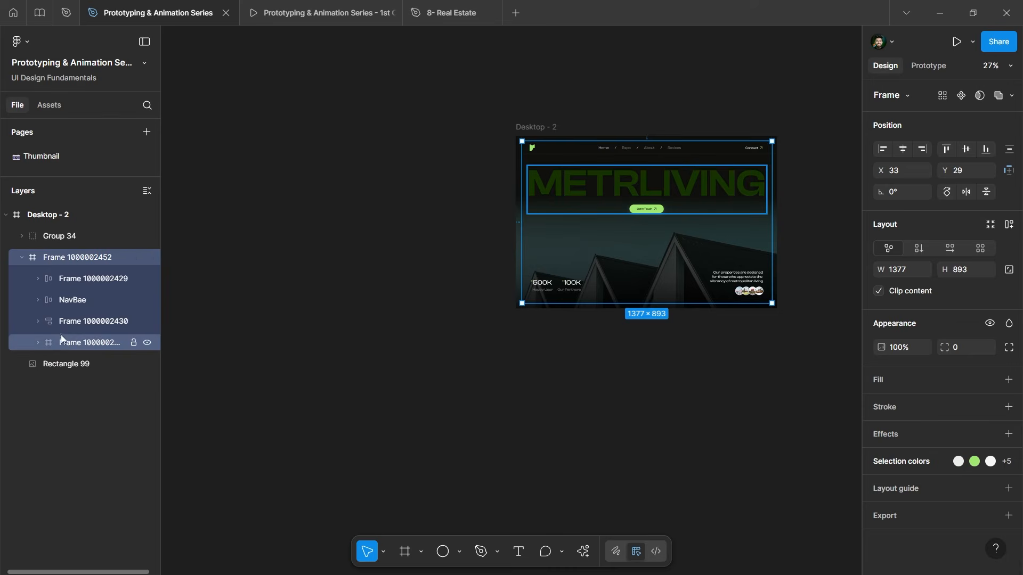
pyautogui.click(60, 349)
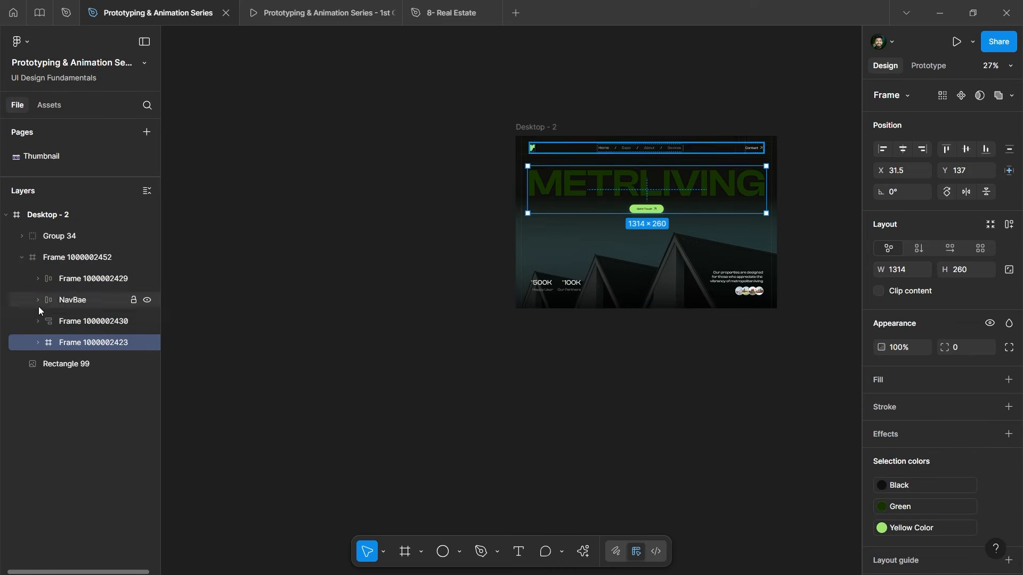
pyautogui.click(39, 342)
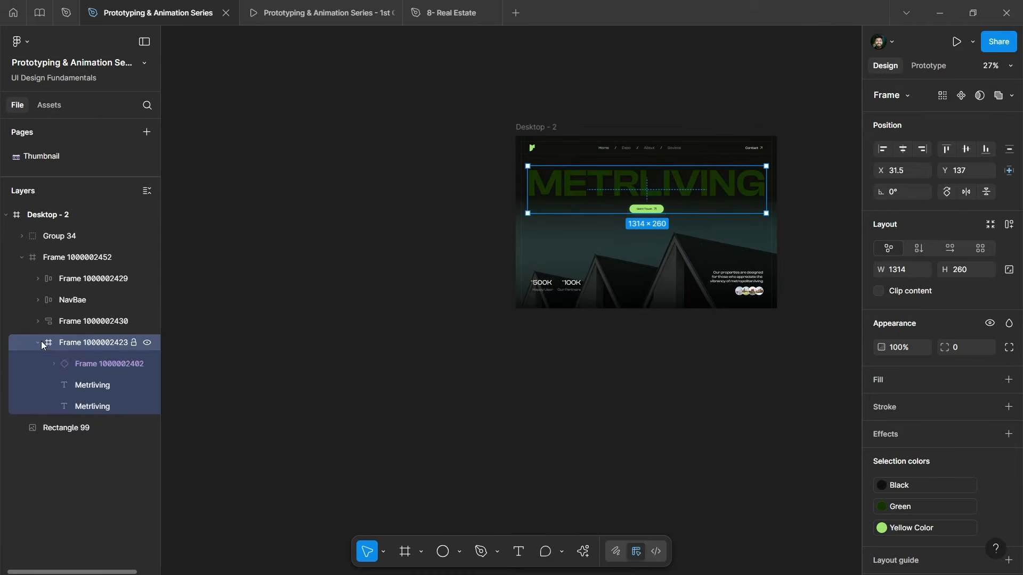
# Rename the Rectangle 99 layer to bg.
pyautogui.doubleClick(84, 430)
pyautogui.write('bg')
pyautogui.press('Return')
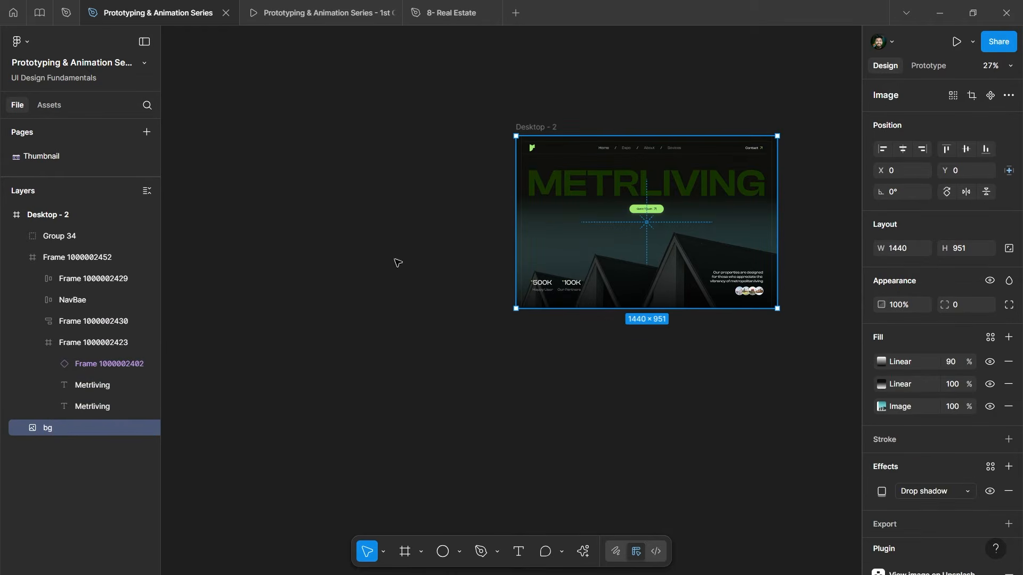
pyautogui.click(399, 263)
pyautogui.keyDown('ctrl'); pyautogui.click(677, 192); pyautogui.keyUp('ctrl')
pyautogui.scroll(-1, 757, 183)
pyautogui.click(508, 222)
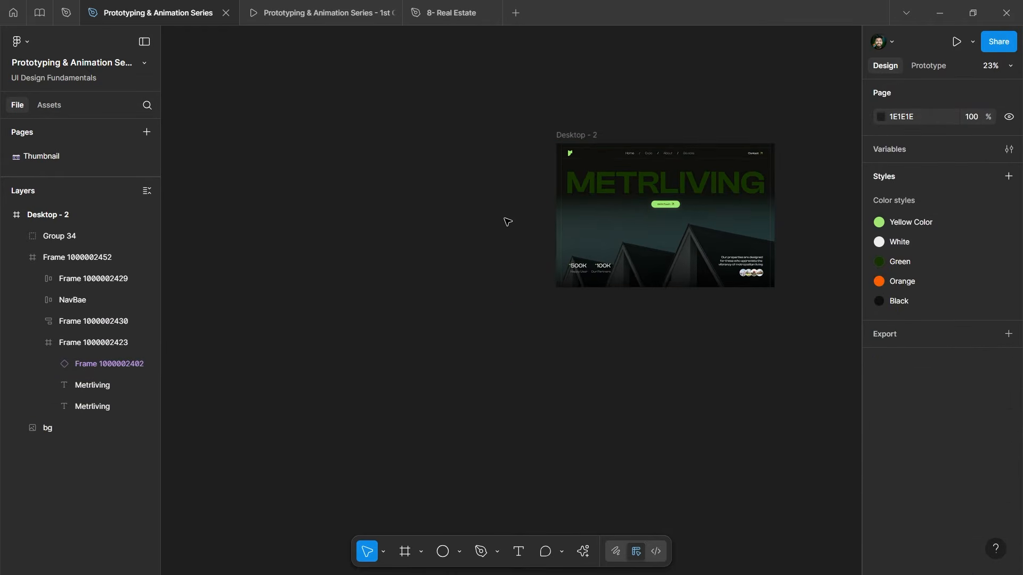
pyautogui.scroll(1, 318, 245)
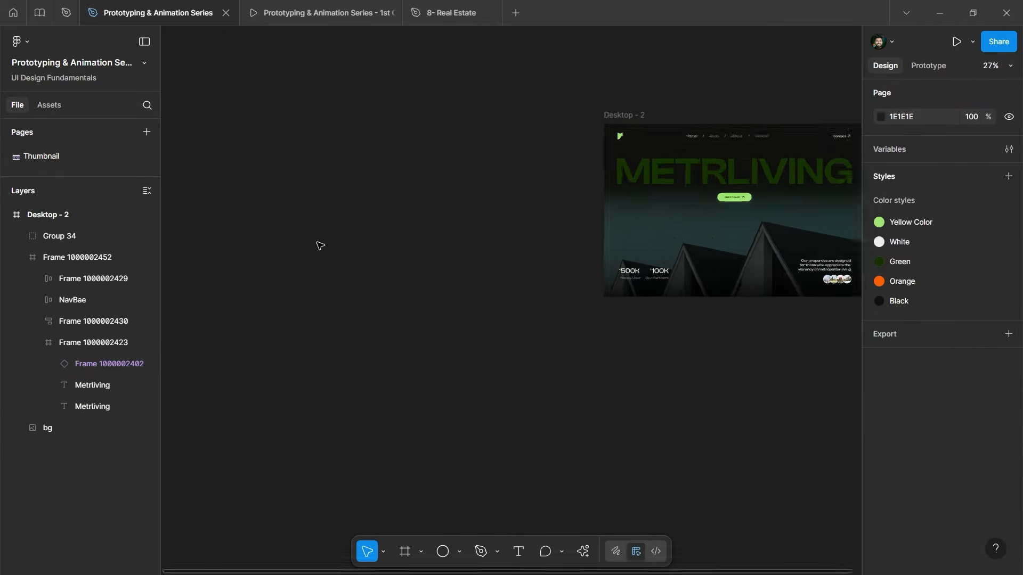
pyautogui.click(443, 552)
pyautogui.moveTo(371, 177); pyautogui.dragTo(384, 189)
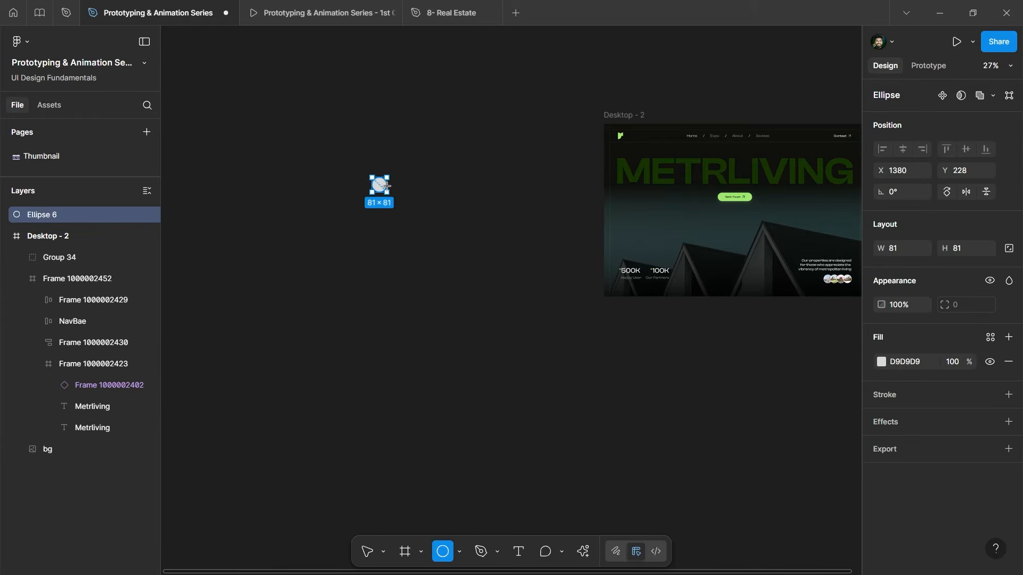
pyautogui.scroll(5, 368, 179)
pyautogui.scroll(-6, 365, 212)
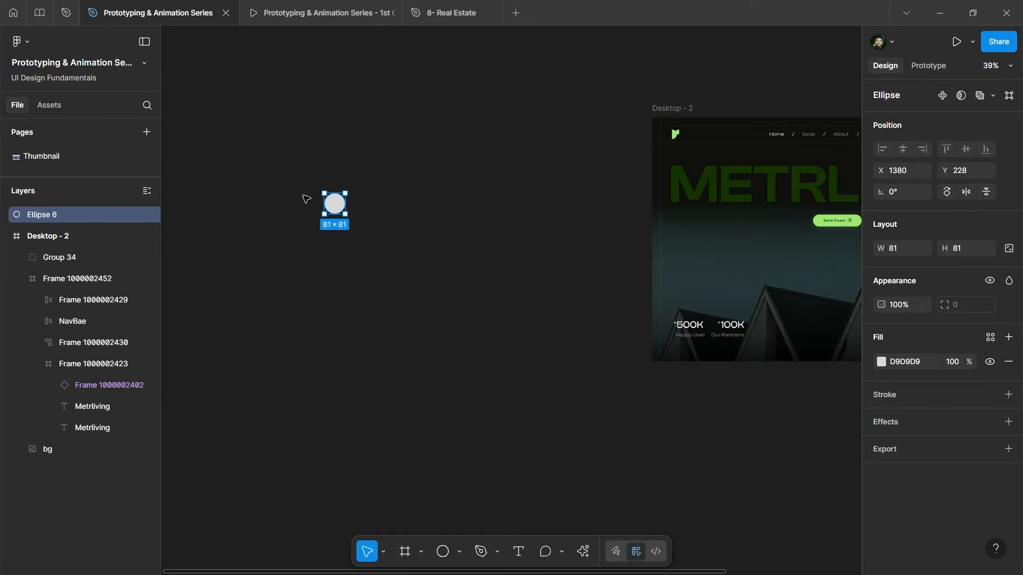
pyautogui.moveTo(334, 202); pyautogui.dragTo(583, 175)
pyautogui.scroll(3, 723, 177)
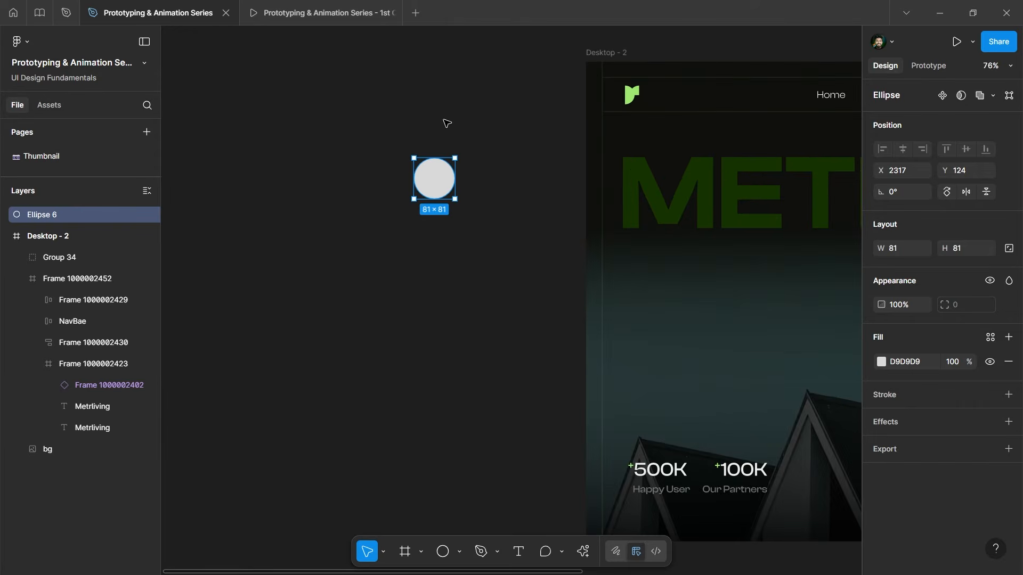
pyautogui.scroll(-2, 448, 121)
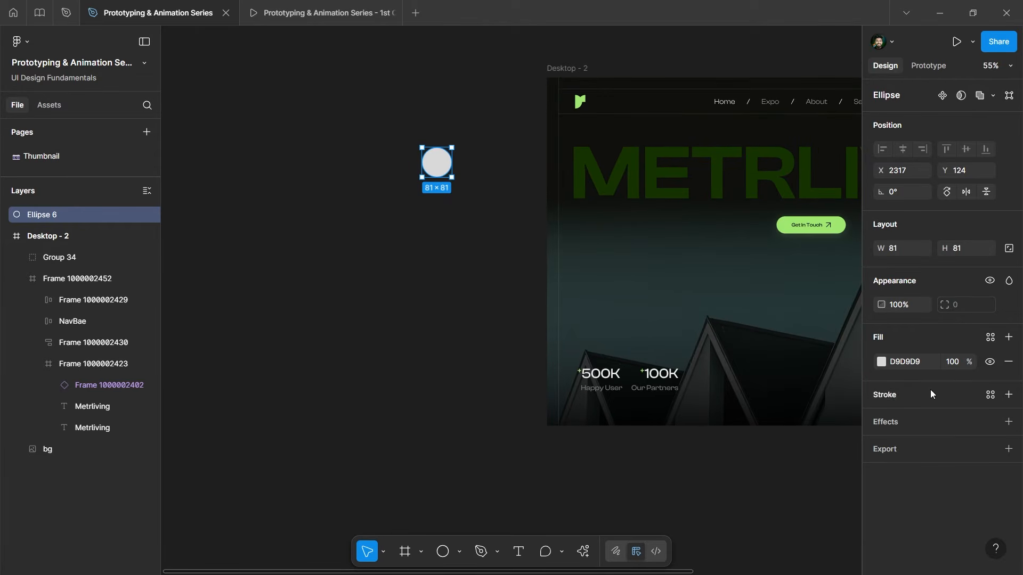
pyautogui.click(991, 339)
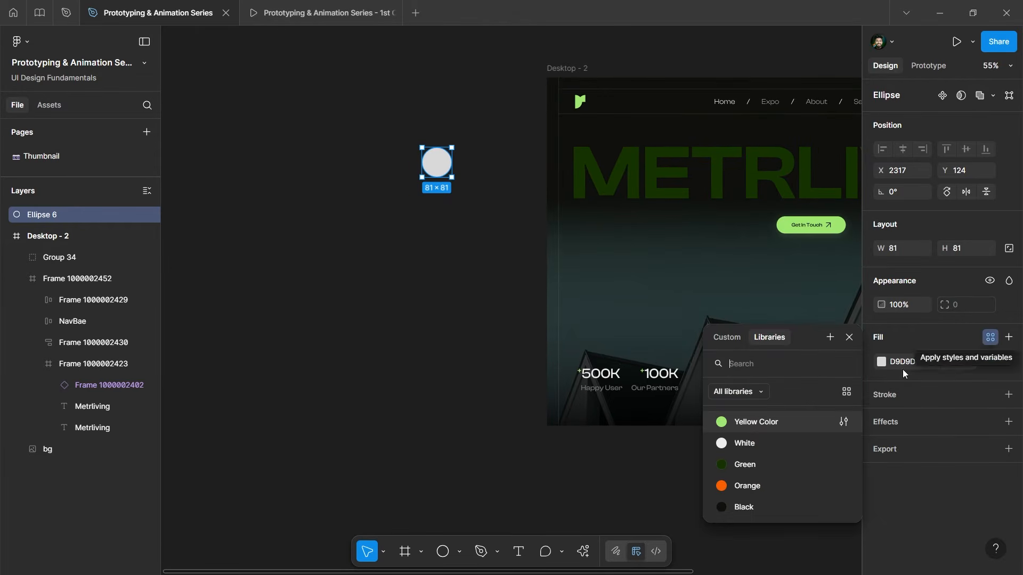
pyautogui.click(763, 427)
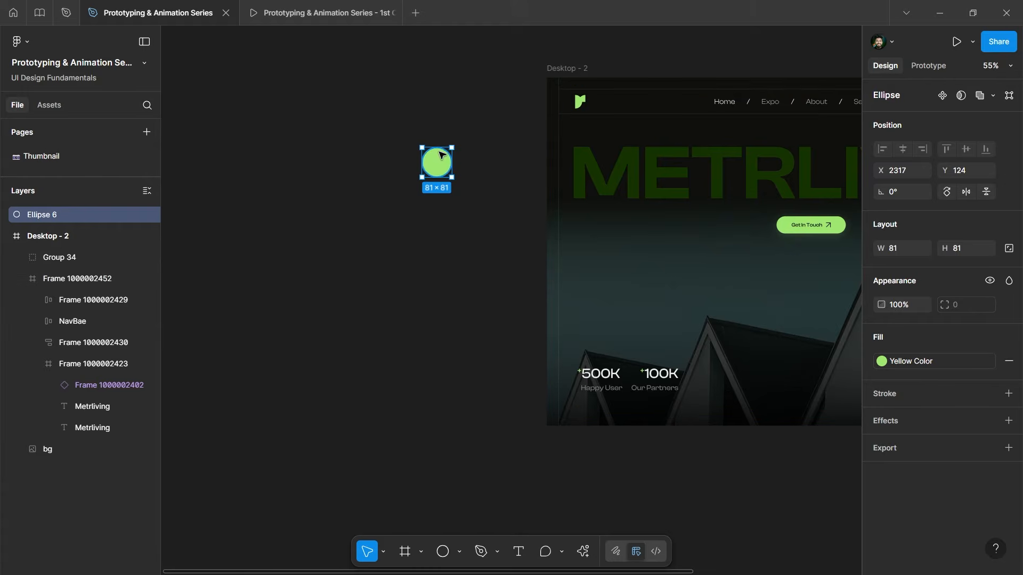
pyautogui.scroll(3, 507, 154)
pyautogui.scroll(-5, 442, 180)
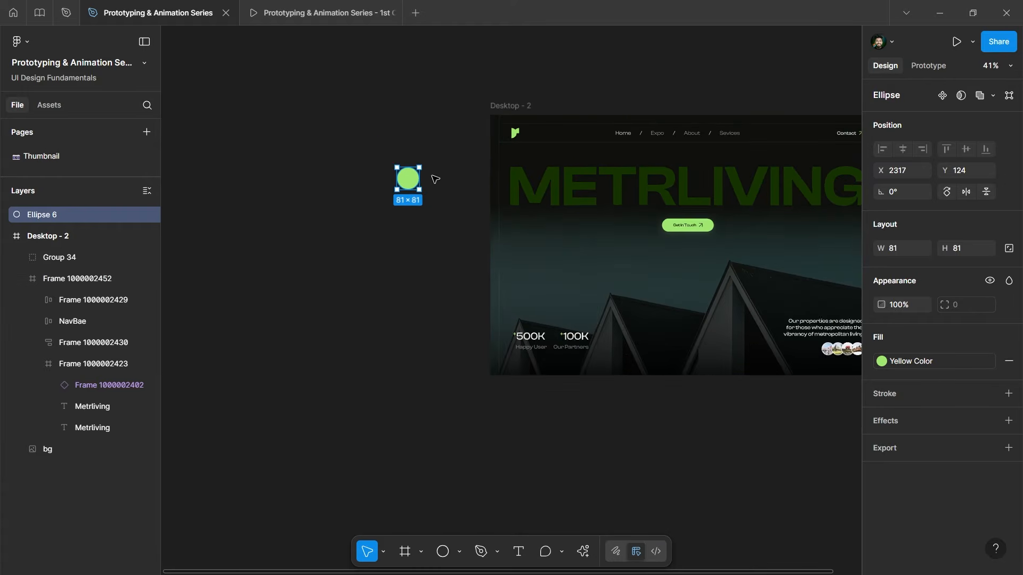
pyautogui.click(939, 367)
pyautogui.click(789, 512)
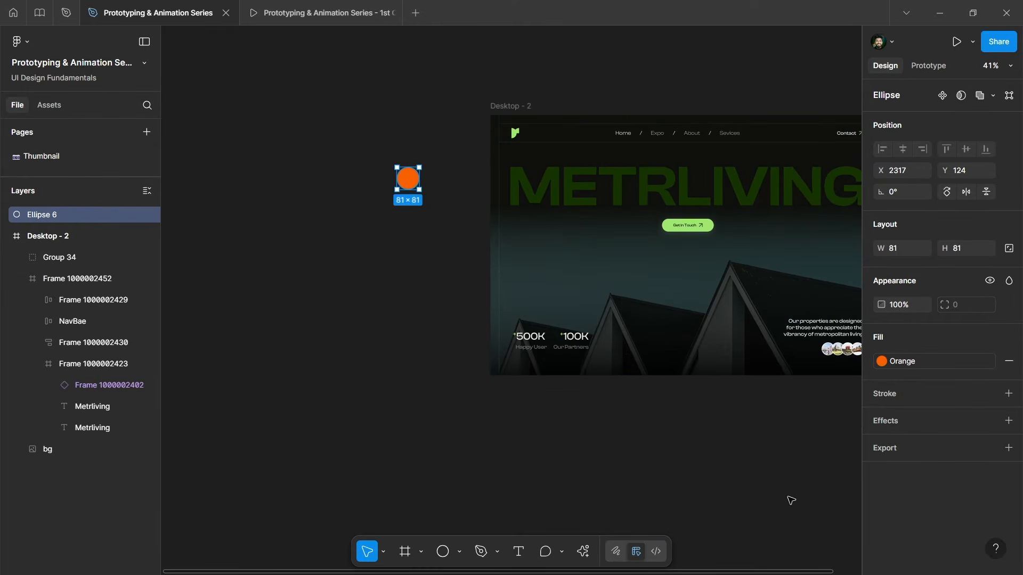
pyautogui.click(891, 363)
pyautogui.click(754, 451)
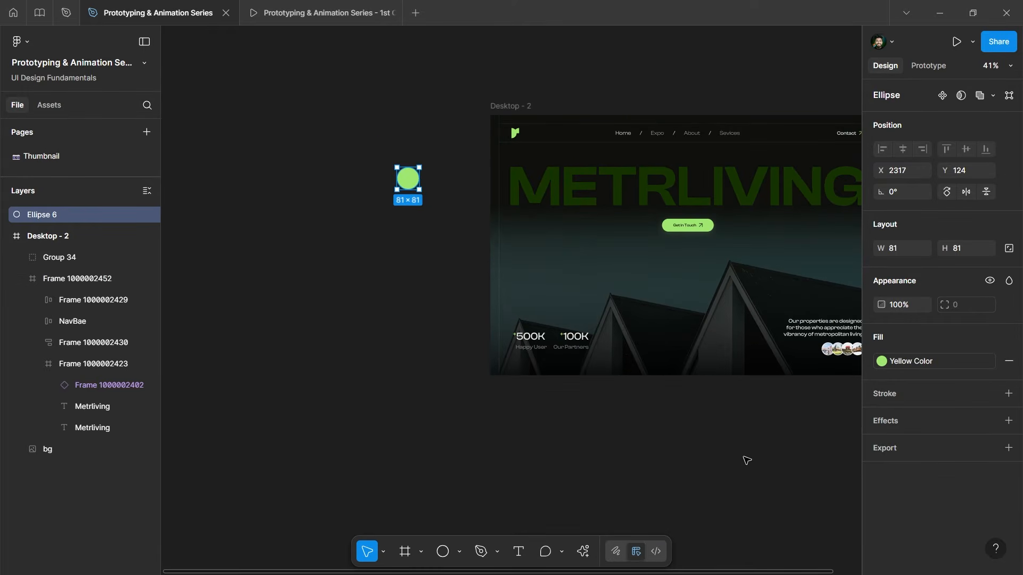
# Add a uniform Layer blur effect to the circle in place of Drop shadow.
pyautogui.click(1008, 421)
pyautogui.moveTo(804, 434); pyautogui.dragTo(555, 166)
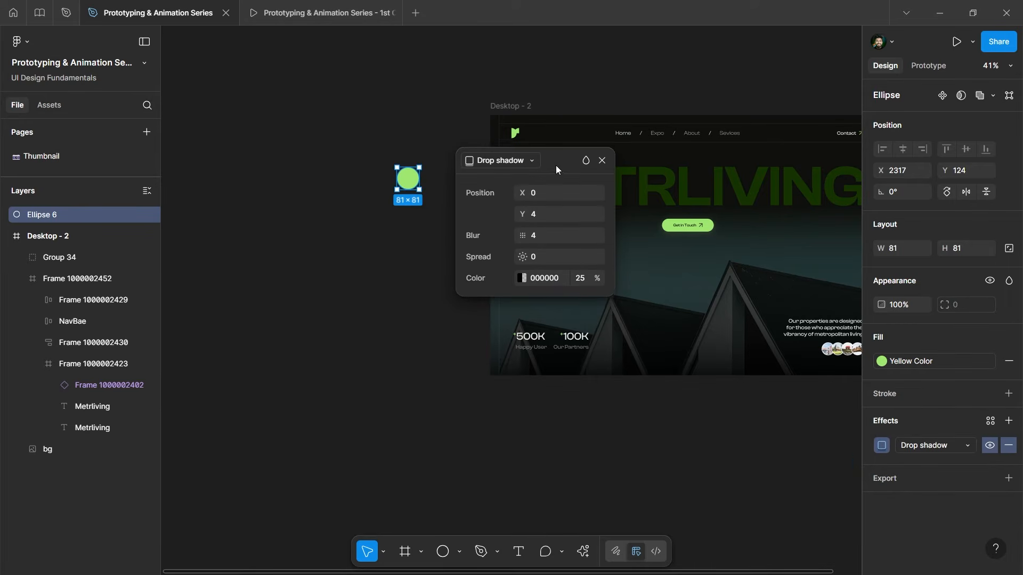
pyautogui.click(519, 159)
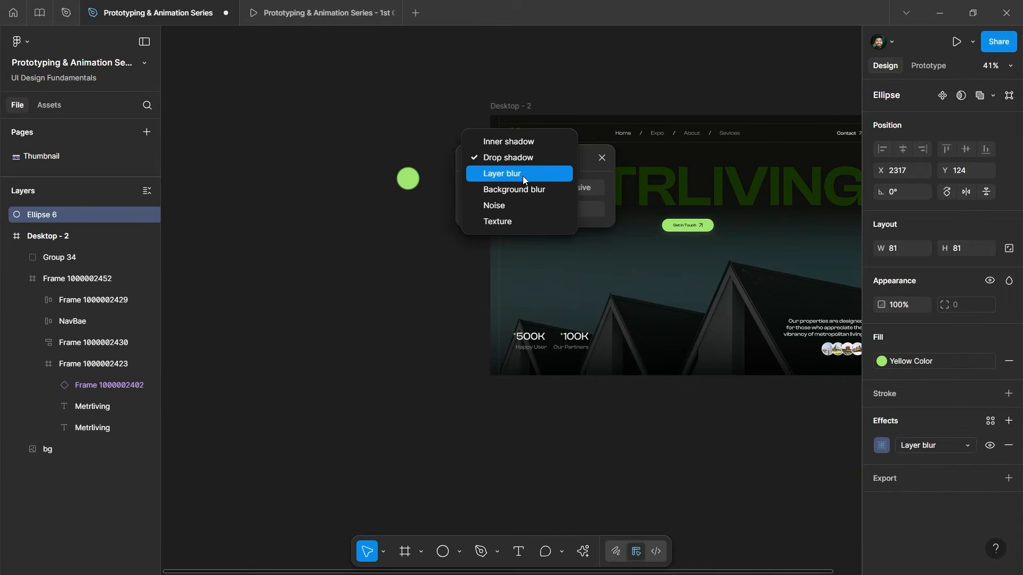
pyautogui.click(522, 176)
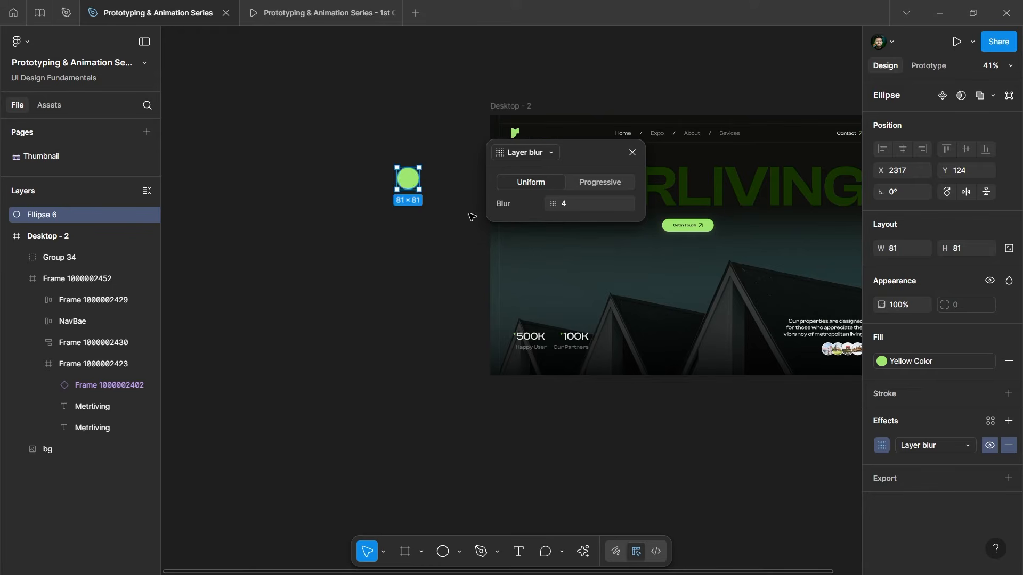
pyautogui.click(612, 181)
pyautogui.click(551, 181)
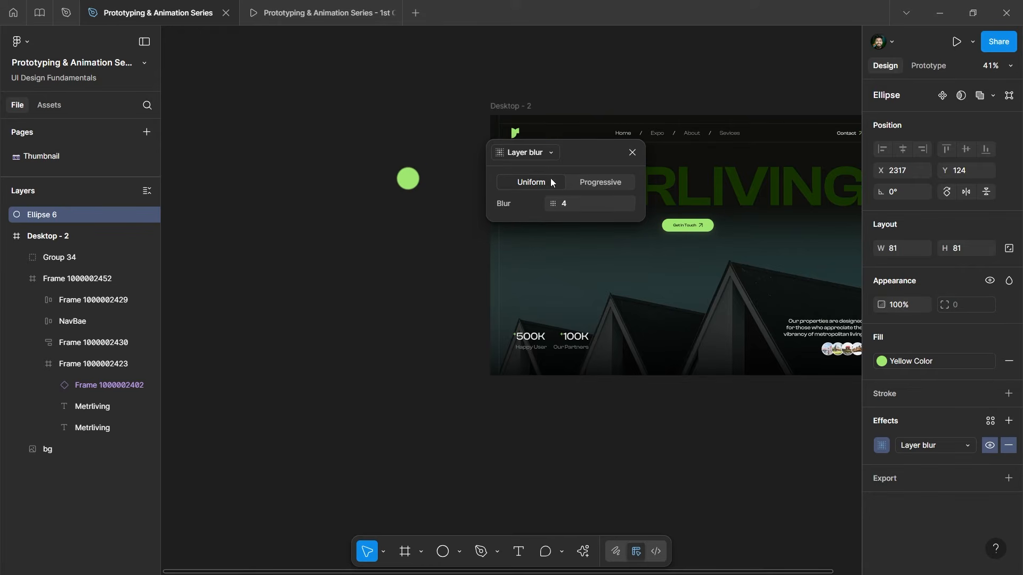
# Set the layer blur amount to 30, then raise it to 50.
pyautogui.click(580, 207)
pyautogui.write('30')
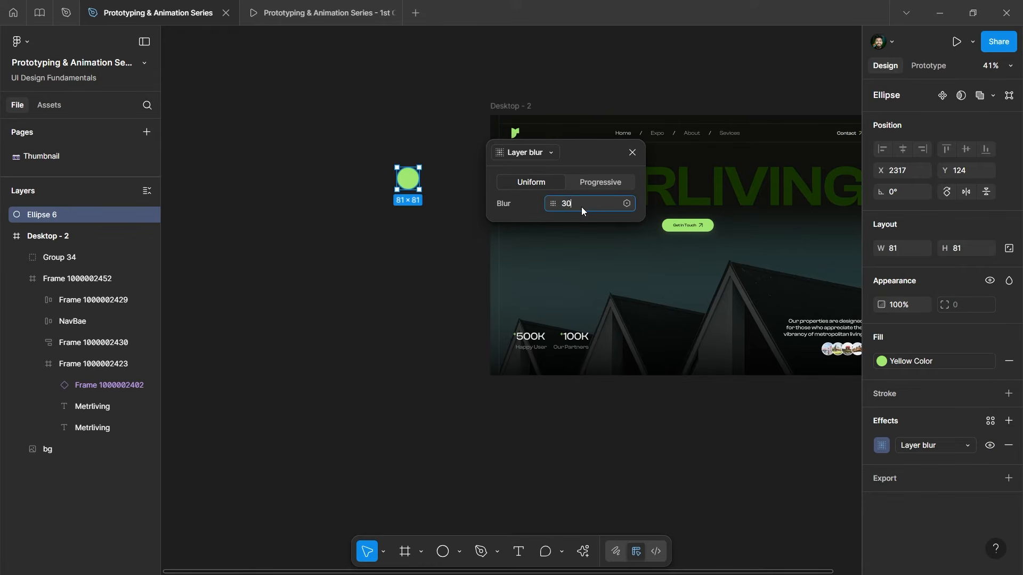
pyautogui.press('Return')
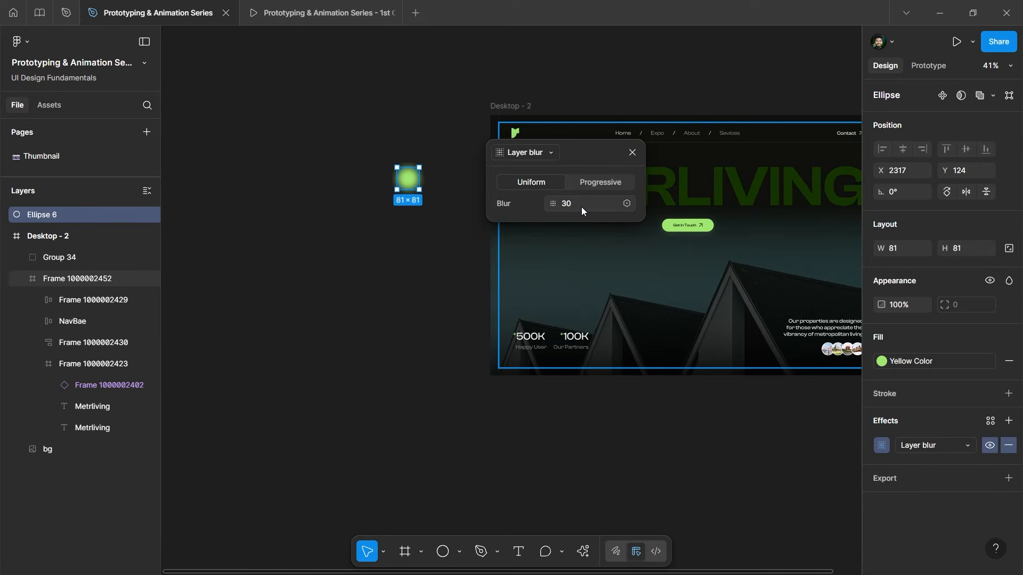
pyautogui.click(581, 207)
pyautogui.write('50')
pyautogui.press('Return')
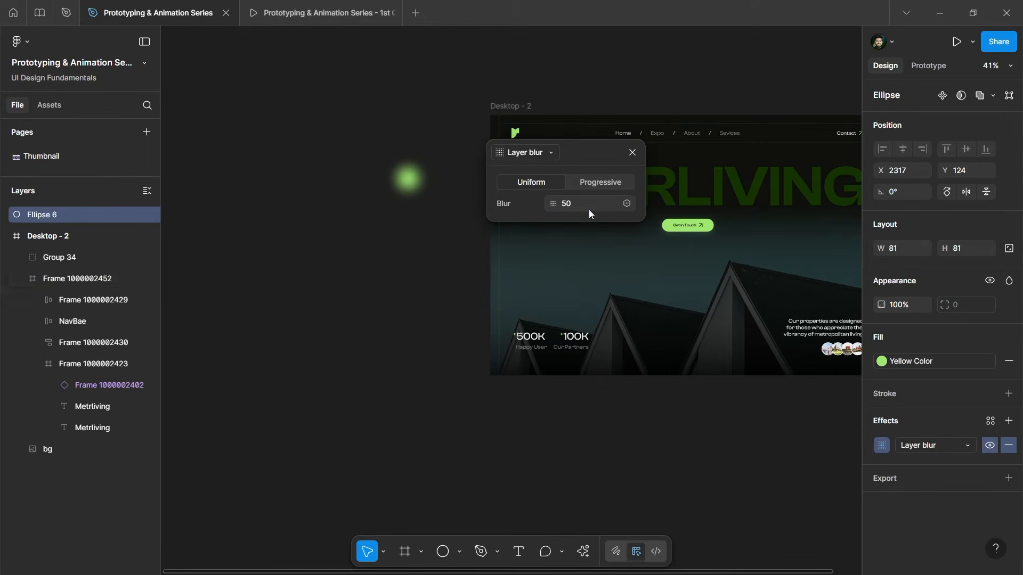
pyautogui.click(632, 153)
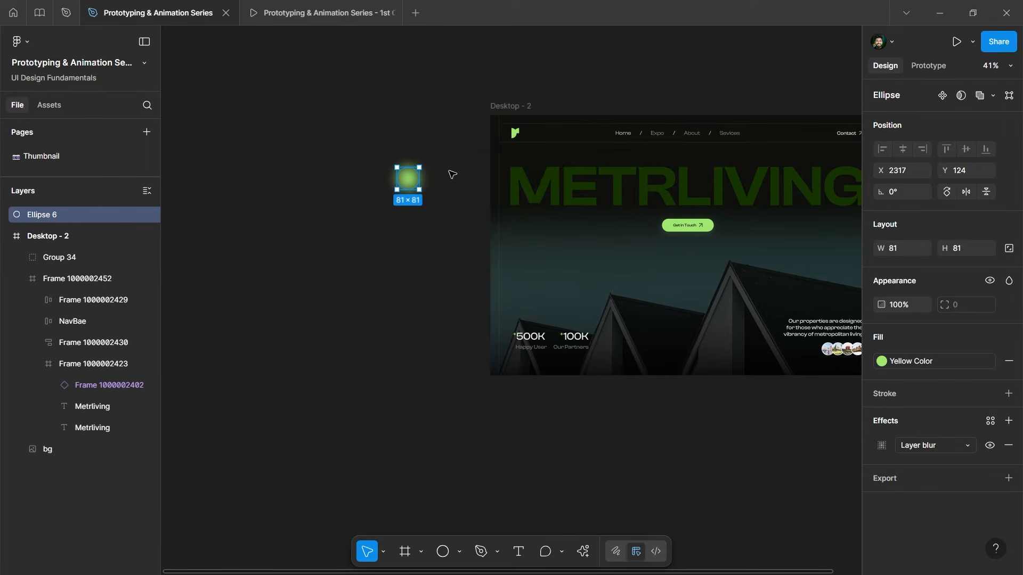
pyautogui.scroll(5, 581, 181)
pyautogui.scroll(3, 463, 176)
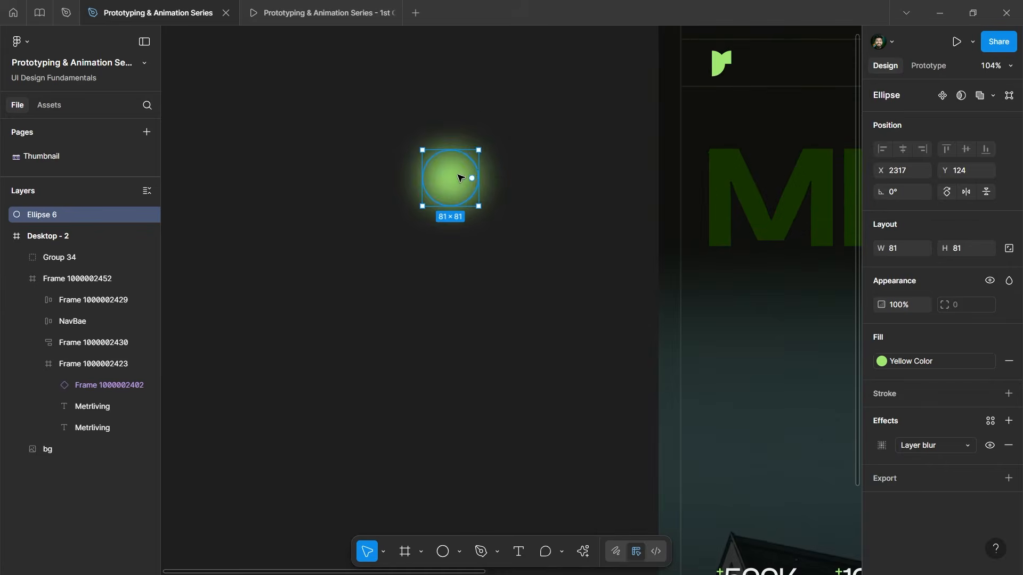
pyautogui.scroll(-3, 526, 157)
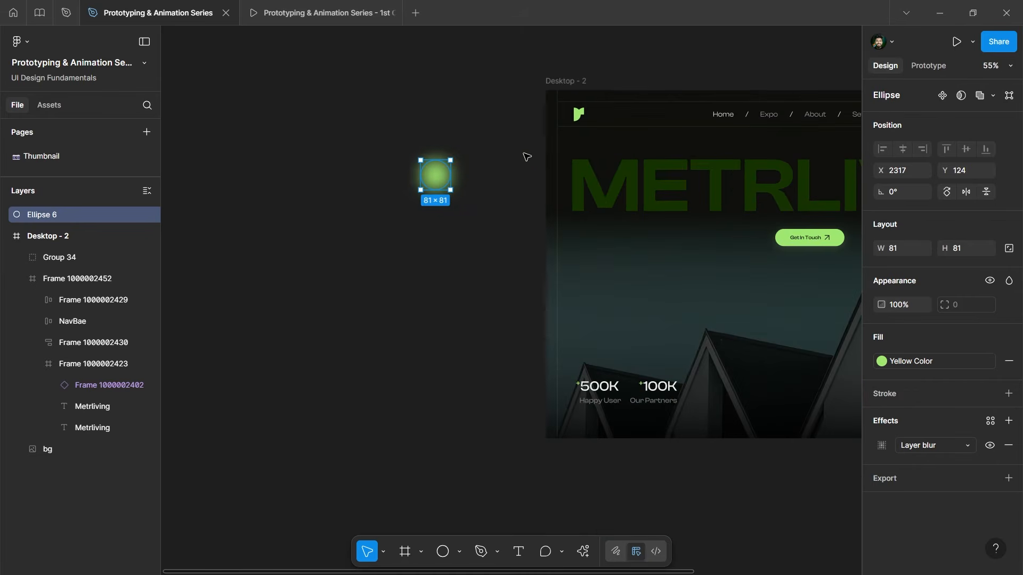
# Make the blurred circle a component with Default and Variant2 variants.
pyautogui.click(940, 97)
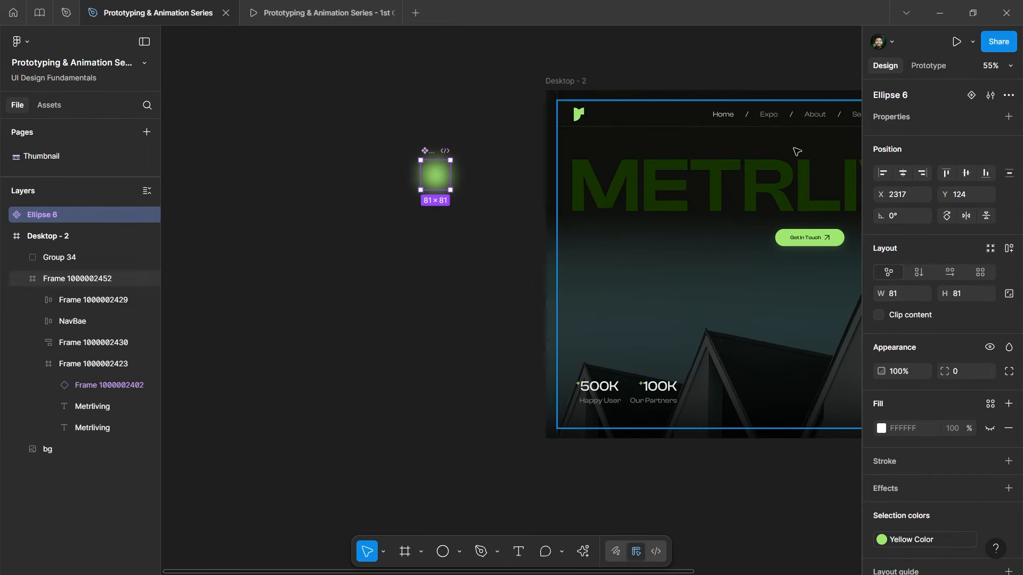
pyautogui.click(966, 96)
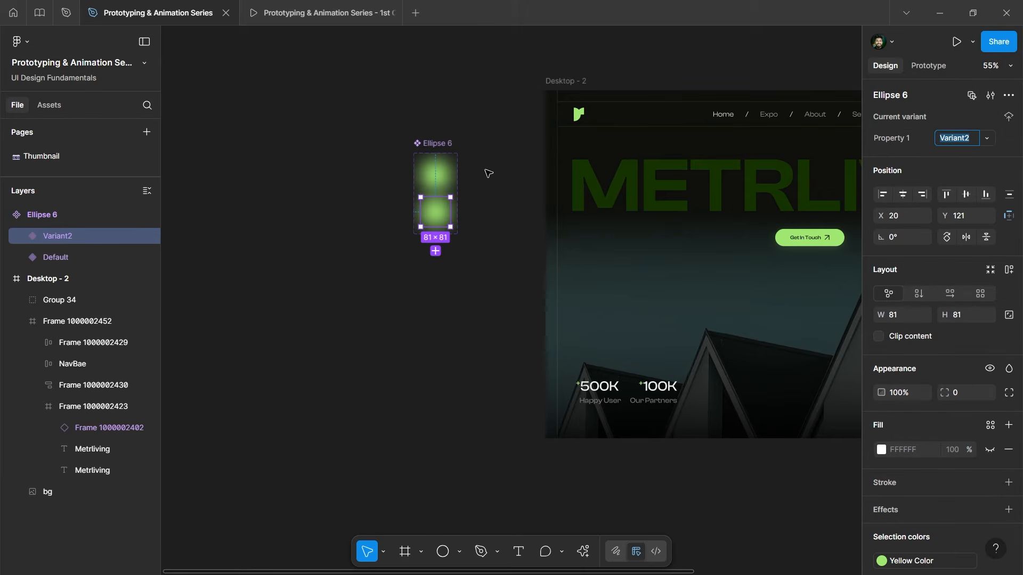
pyautogui.click(440, 176)
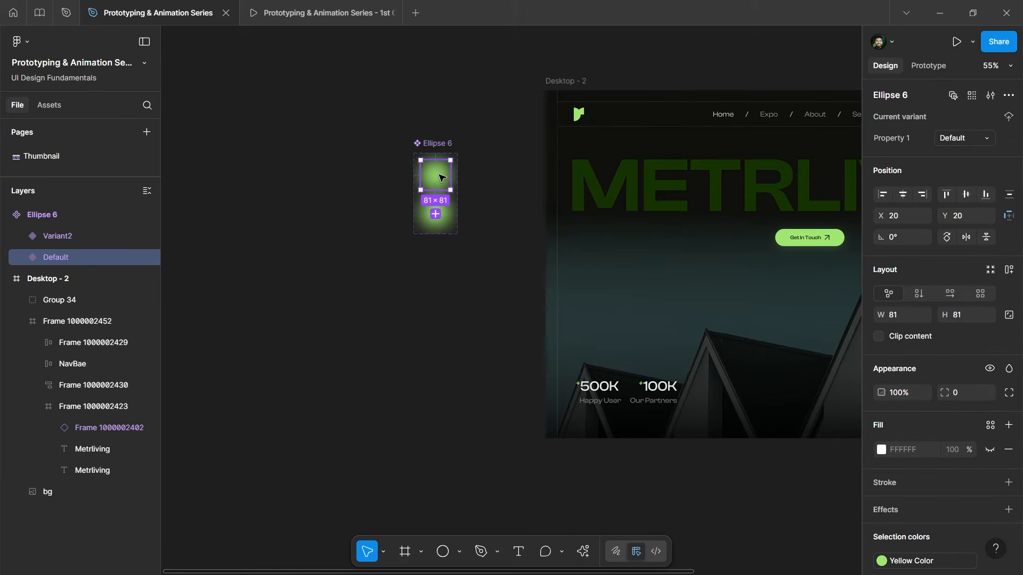
pyautogui.click(450, 216)
pyautogui.scroll(5, 442, 171)
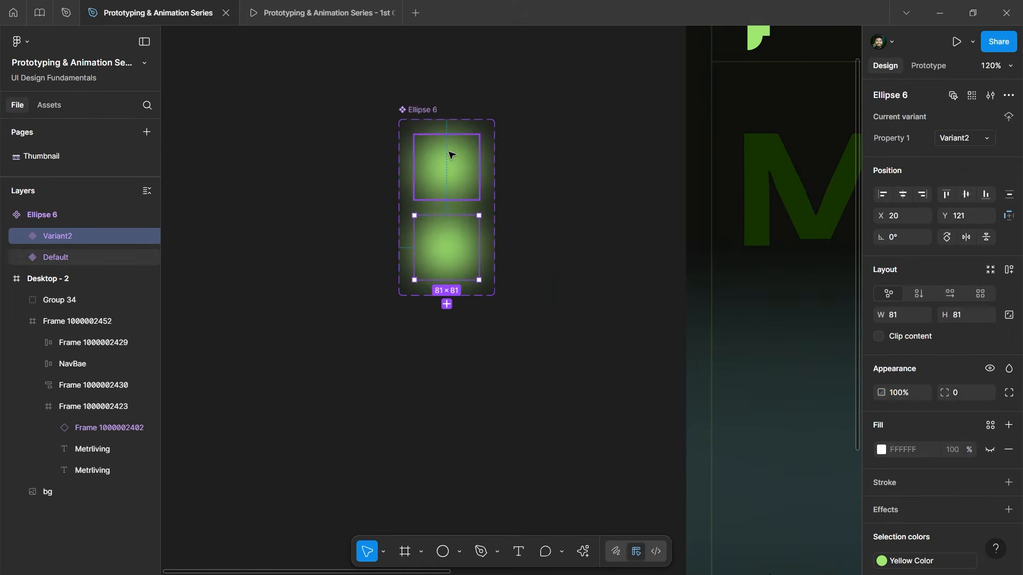
pyautogui.click(448, 162)
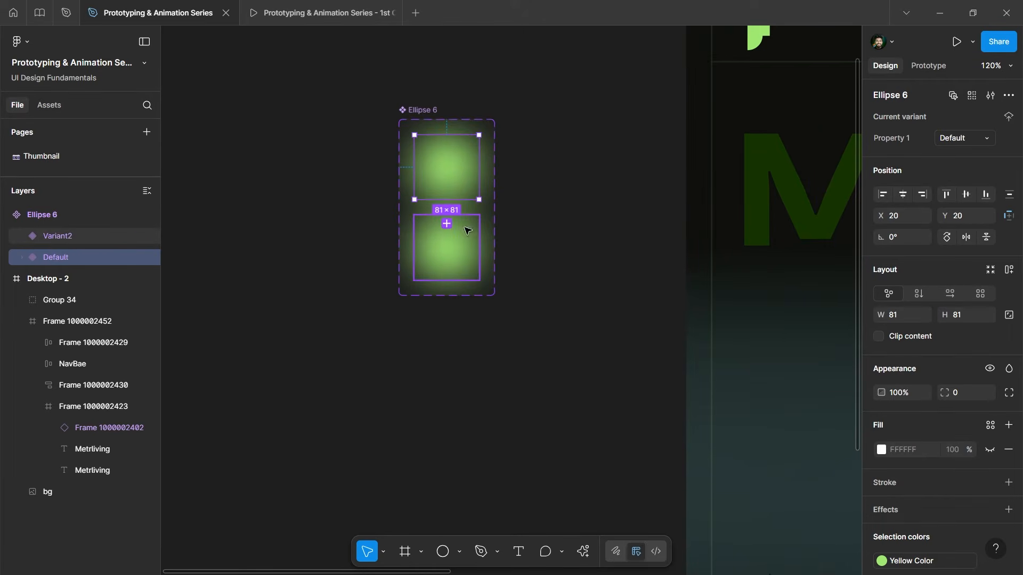
# Hide the Ellipse 6 circle inside the Variant2 variant.
pyautogui.click(68, 237)
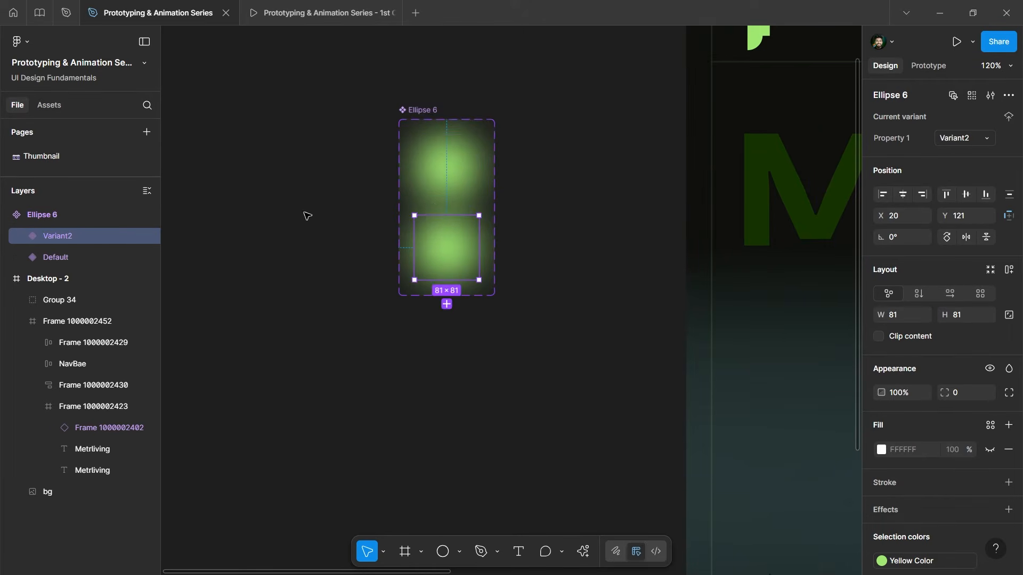
pyautogui.click(22, 237)
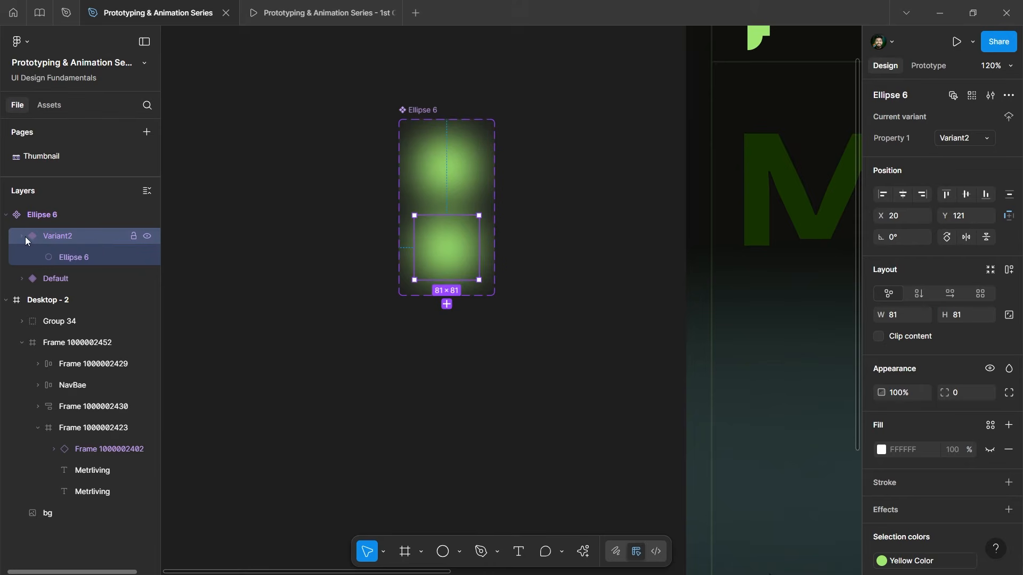
pyautogui.click(58, 258)
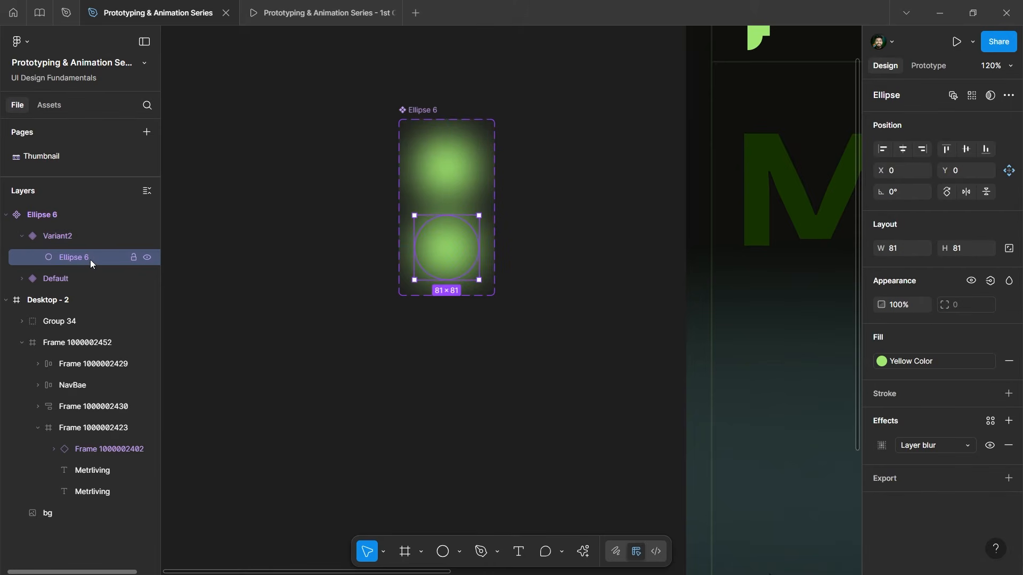
pyautogui.click(144, 260)
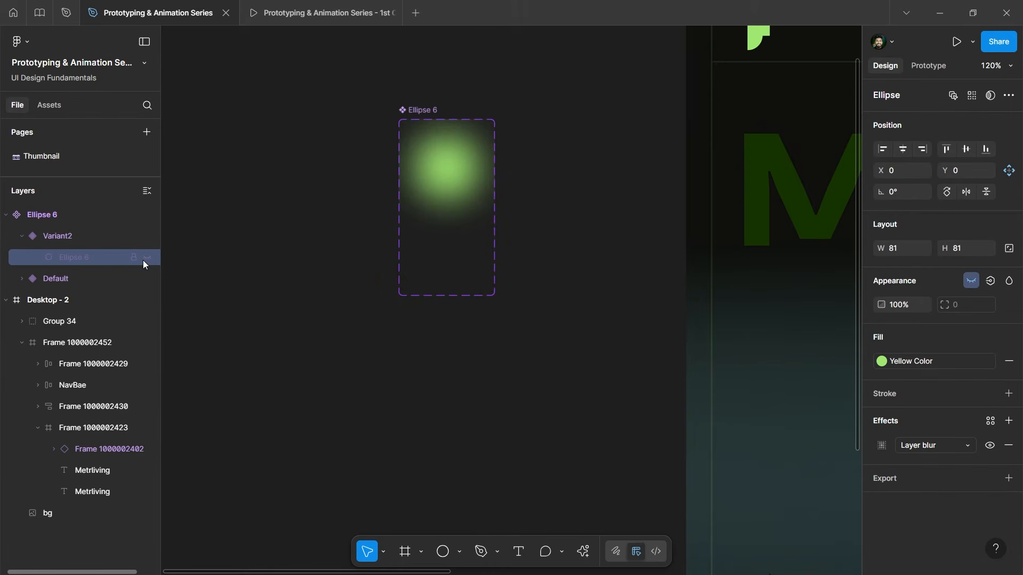
pyautogui.click(50, 240)
pyautogui.click(22, 236)
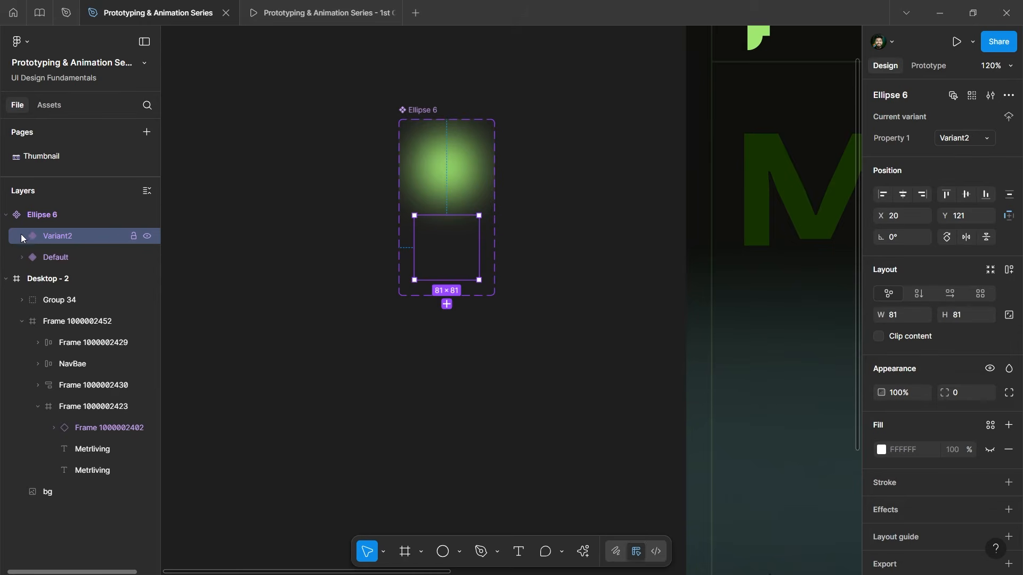
# In prototype mode, link Variant2 to the Default variant.
pyautogui.scroll(-3, 391, 241)
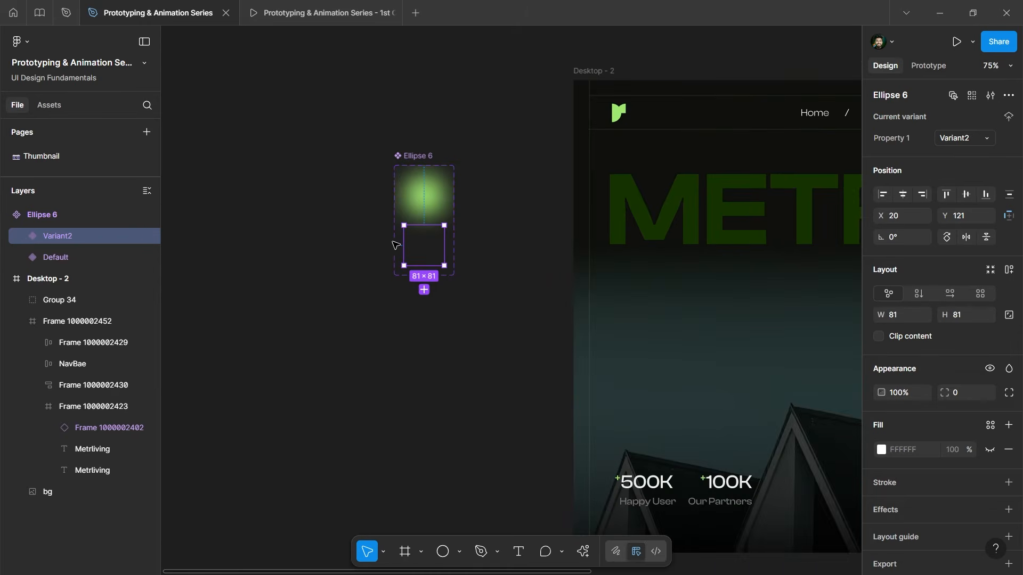
pyautogui.click(928, 65)
pyautogui.scroll(3, 434, 235)
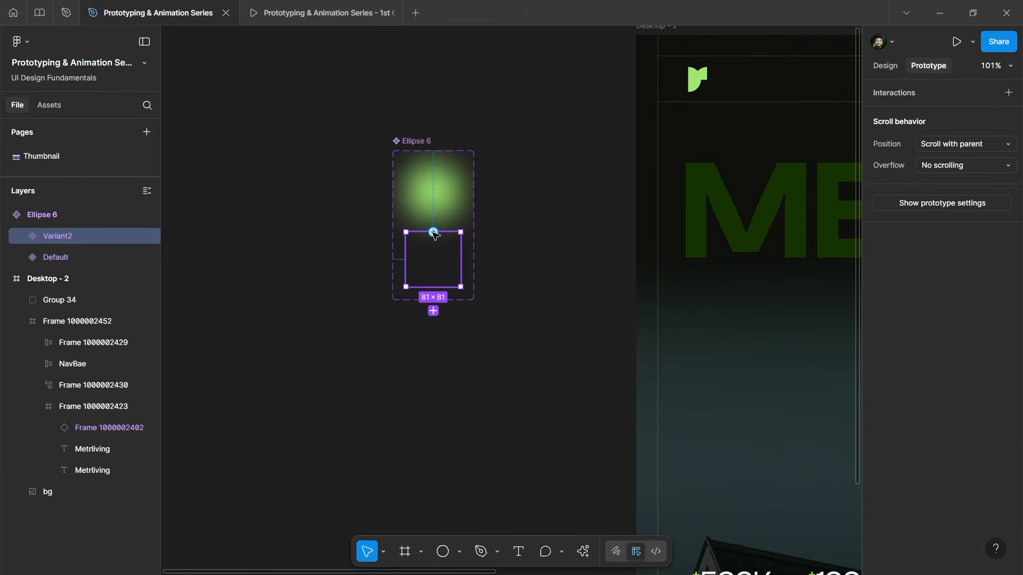
pyautogui.moveTo(433, 233); pyautogui.dragTo(430, 170)
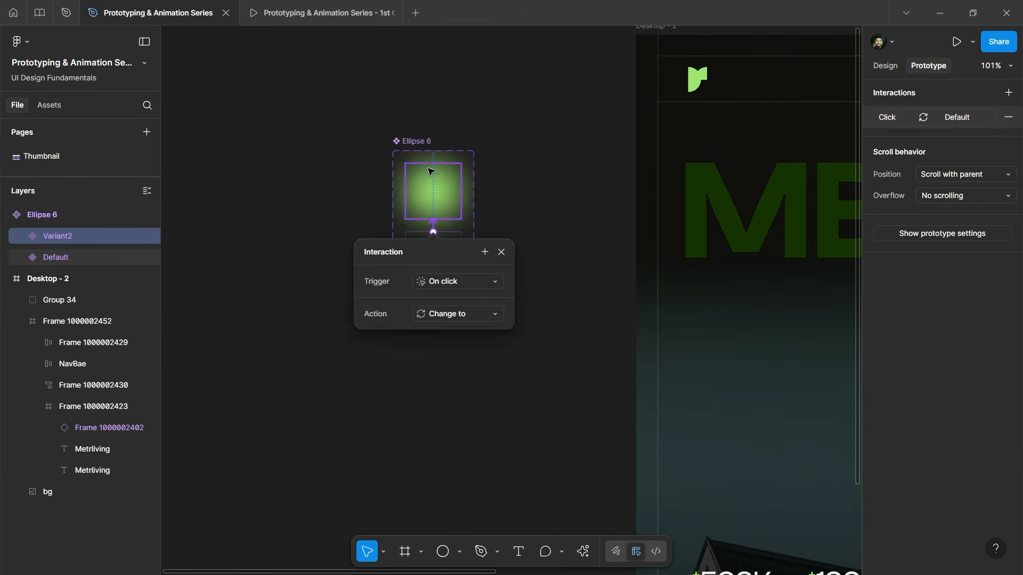
pyautogui.moveTo(449, 257); pyautogui.dragTo(583, 175)
pyautogui.scroll(5, 475, 167)
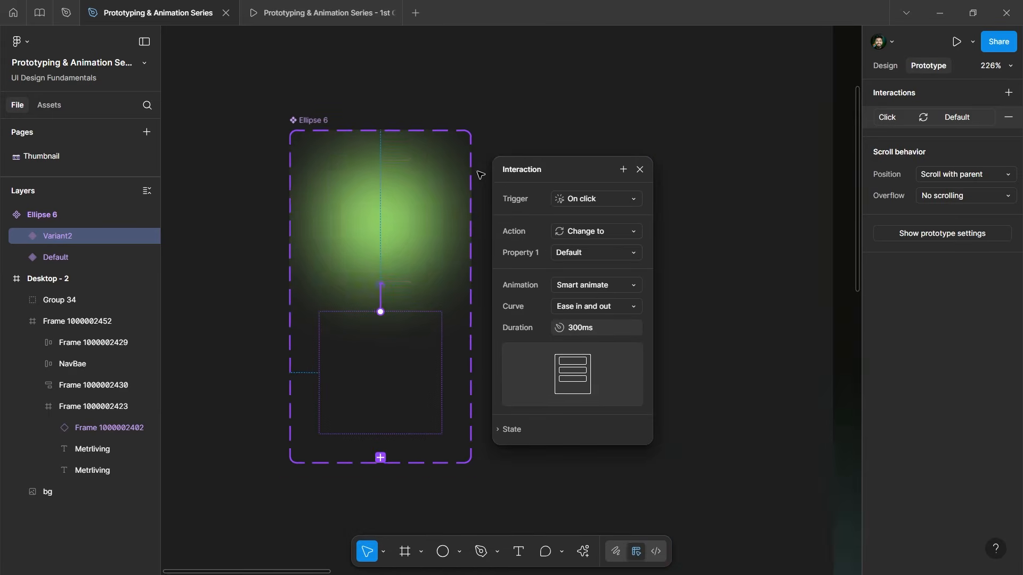
pyautogui.scroll(-3, 454, 128)
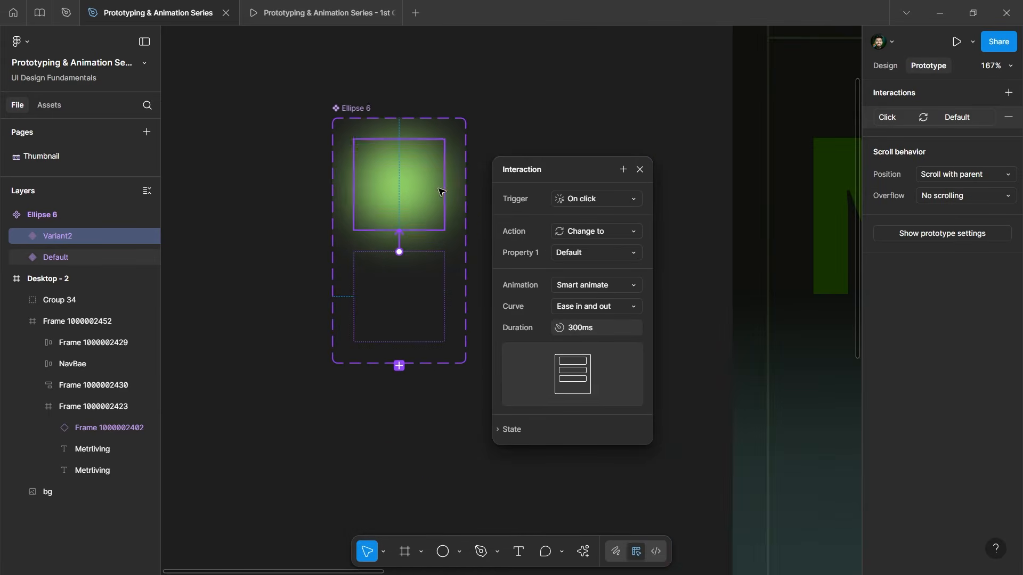
pyautogui.moveTo(594, 165); pyautogui.dragTo(595, 123)
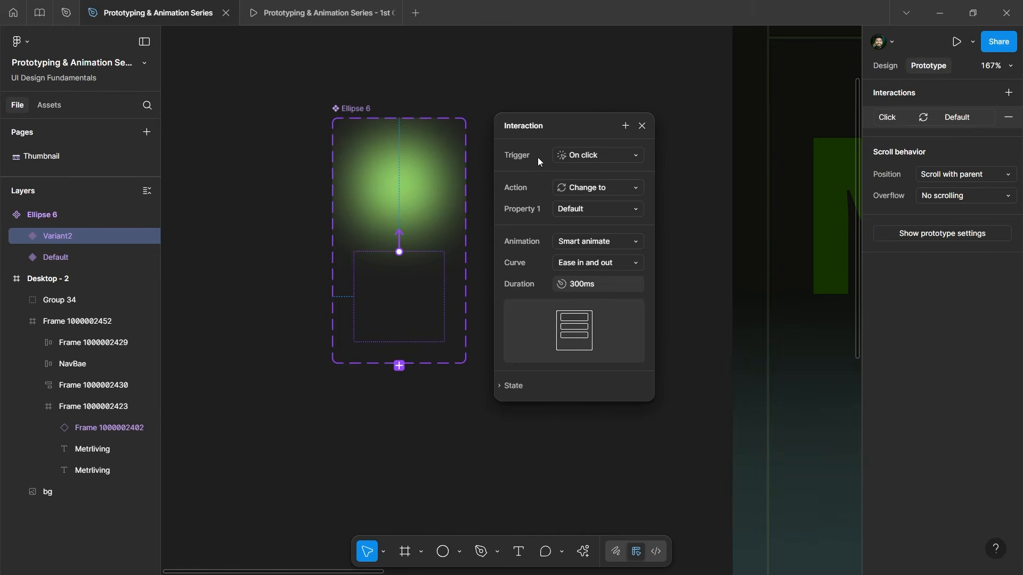
# Set the interaction to While hovering with Smart animate, Ease in and out, 300ms.
pyautogui.click(581, 158)
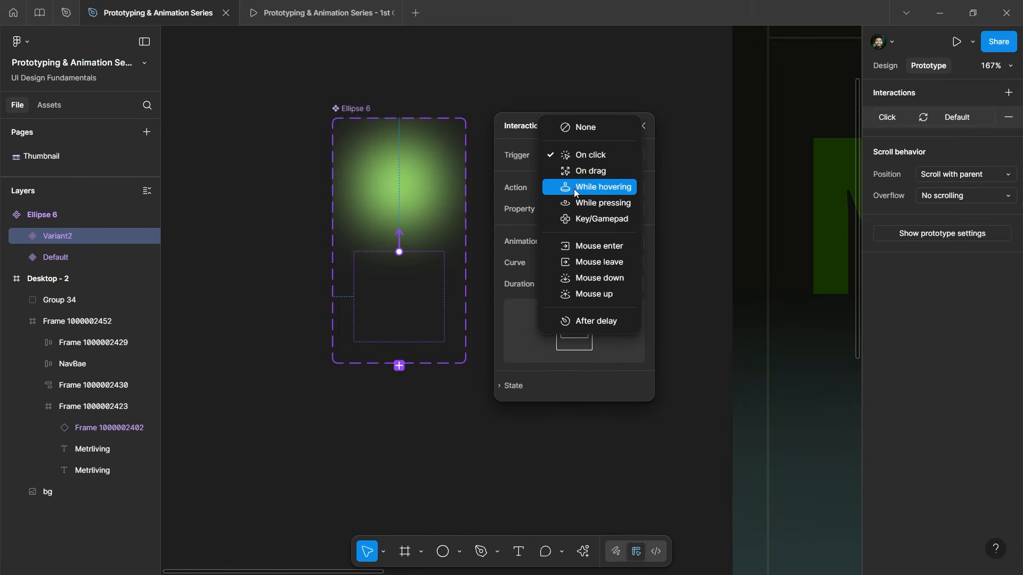
pyautogui.click(614, 189)
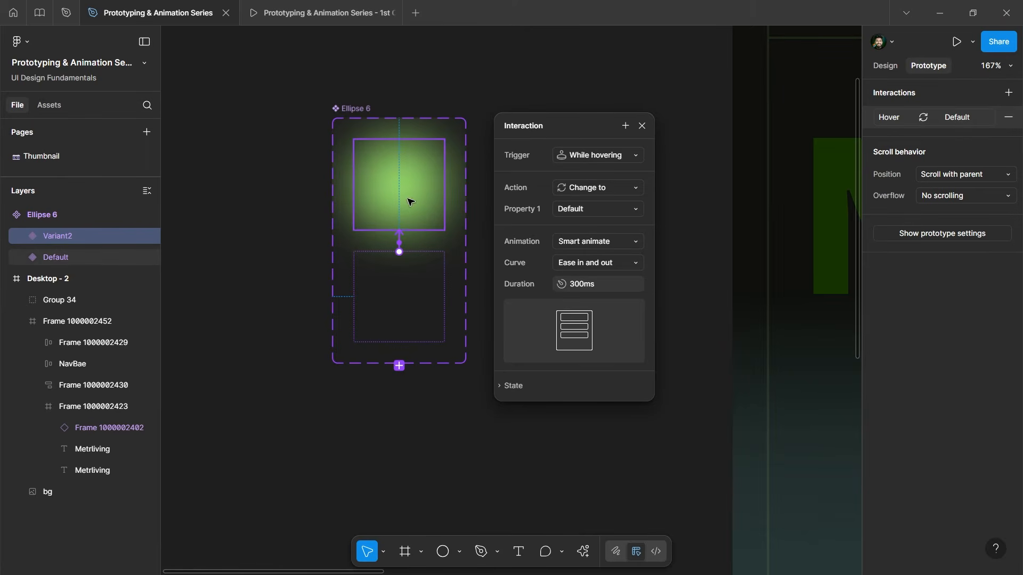
pyautogui.click(621, 238)
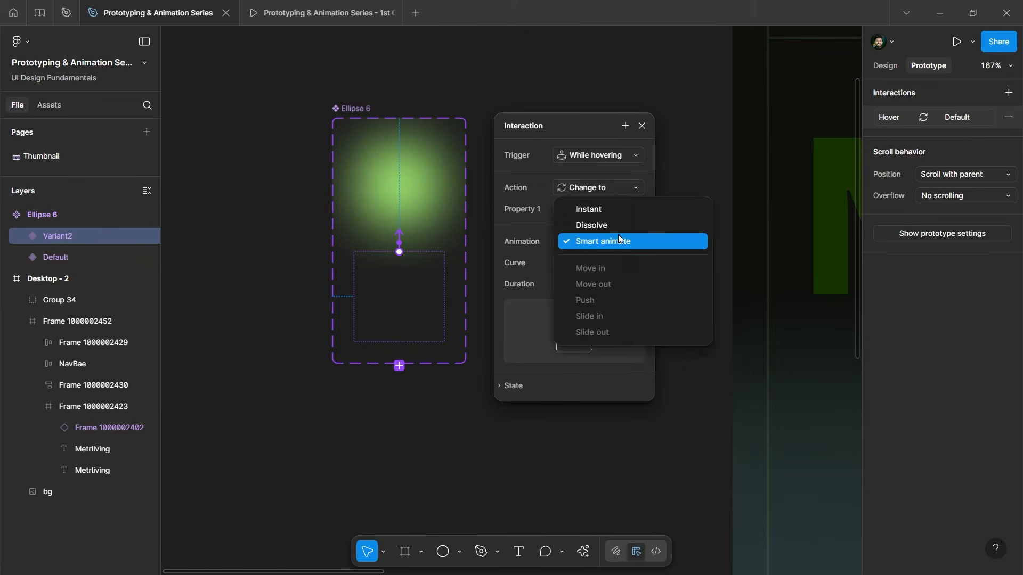
pyautogui.click(618, 235)
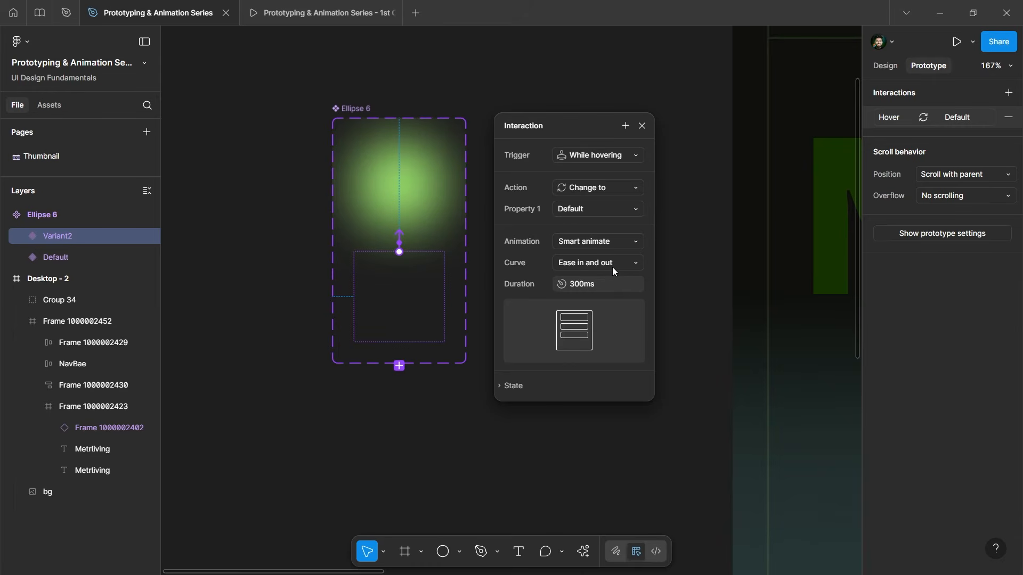
pyautogui.click(612, 267)
pyautogui.click(612, 267)
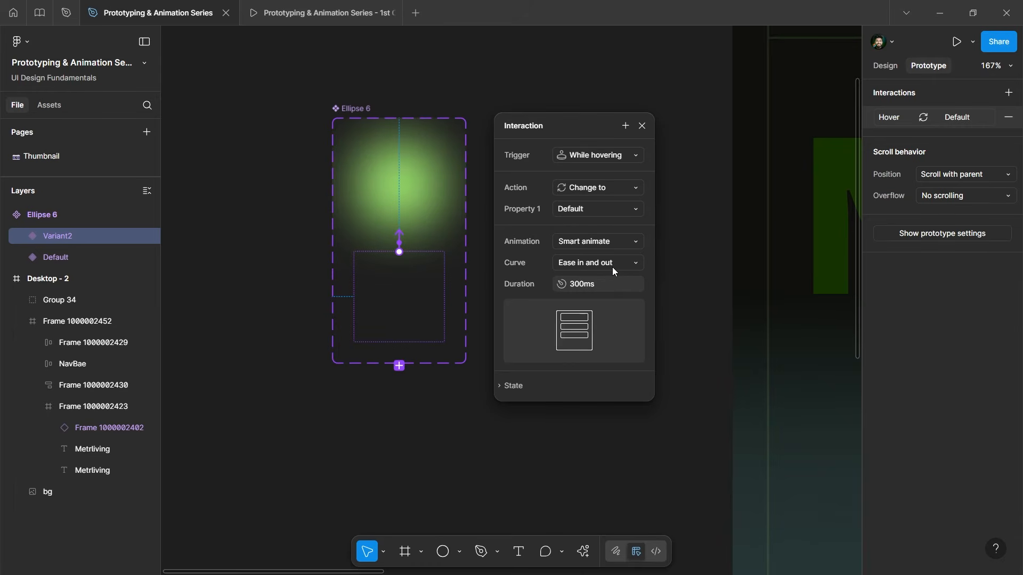
pyautogui.click(642, 125)
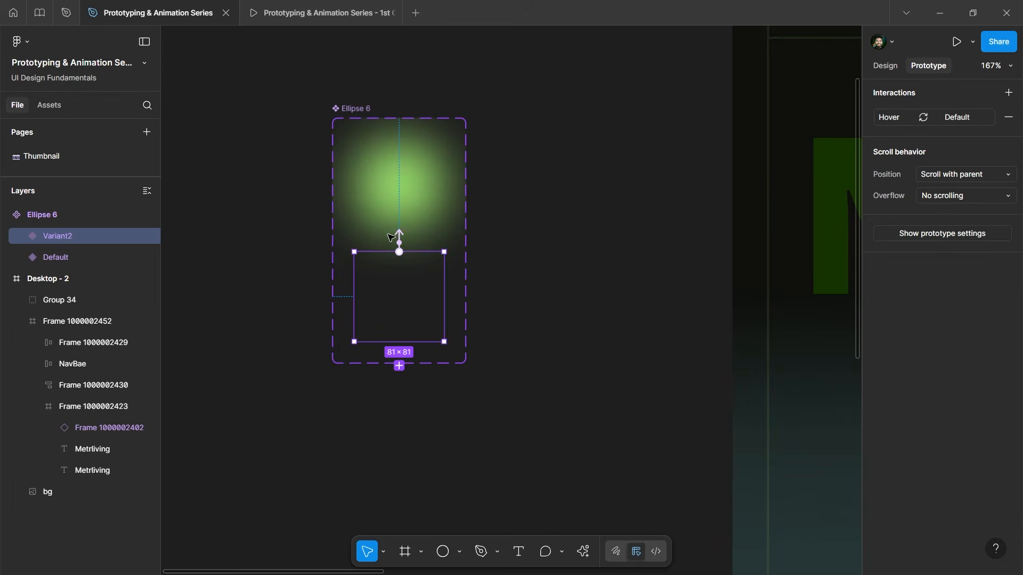
pyautogui.scroll(-5, 370, 181)
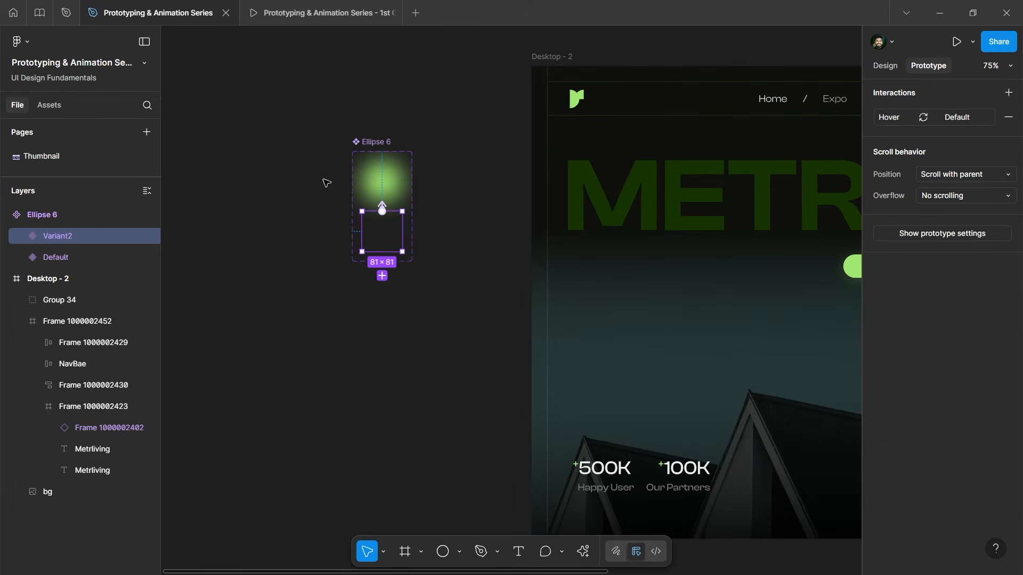
pyautogui.scroll(-5, 297, 174)
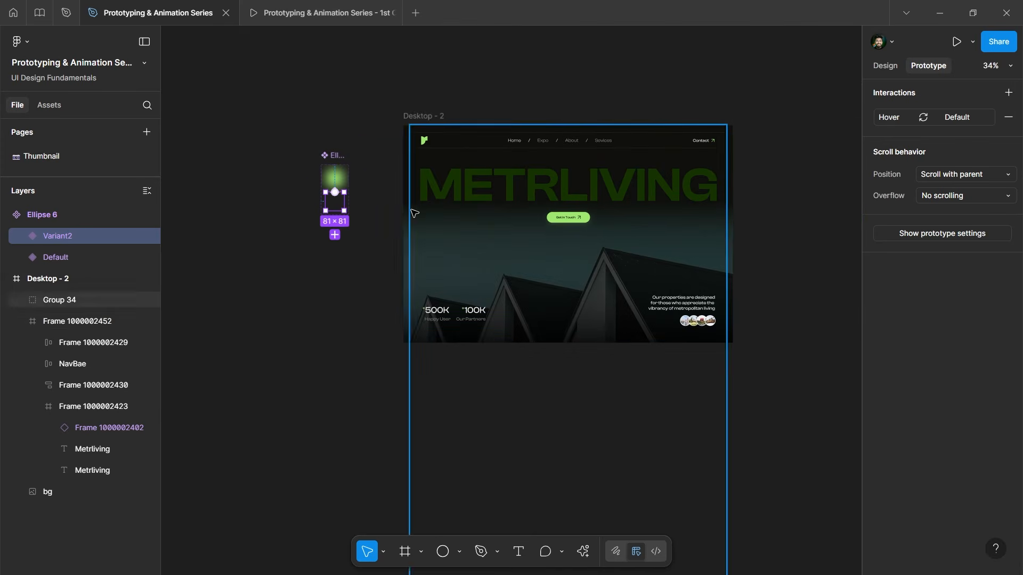
pyautogui.scroll(3, 308, 161)
pyautogui.scroll(-3, 329, 226)
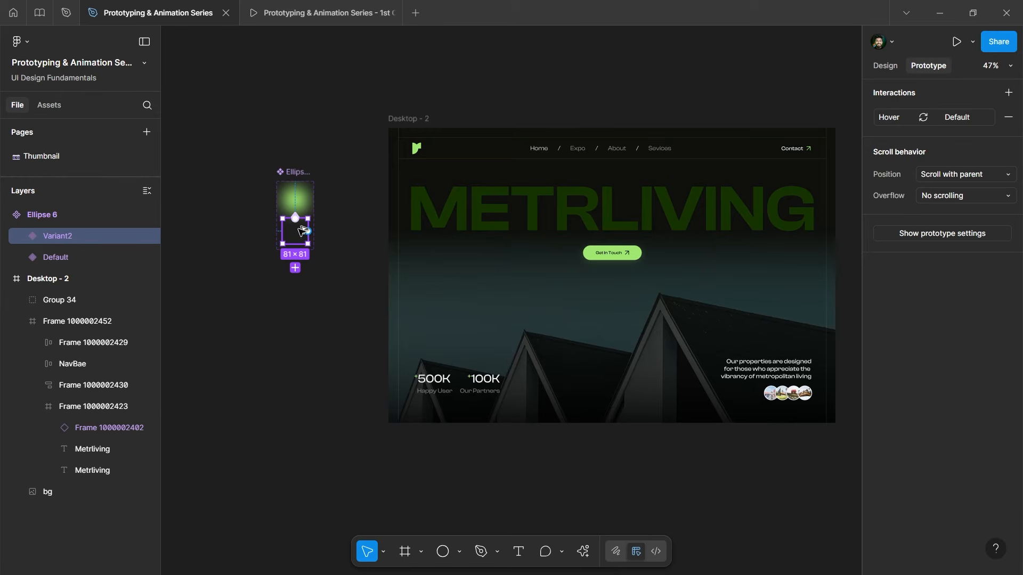
pyautogui.moveTo(302, 230); pyautogui.dragTo(422, 189)
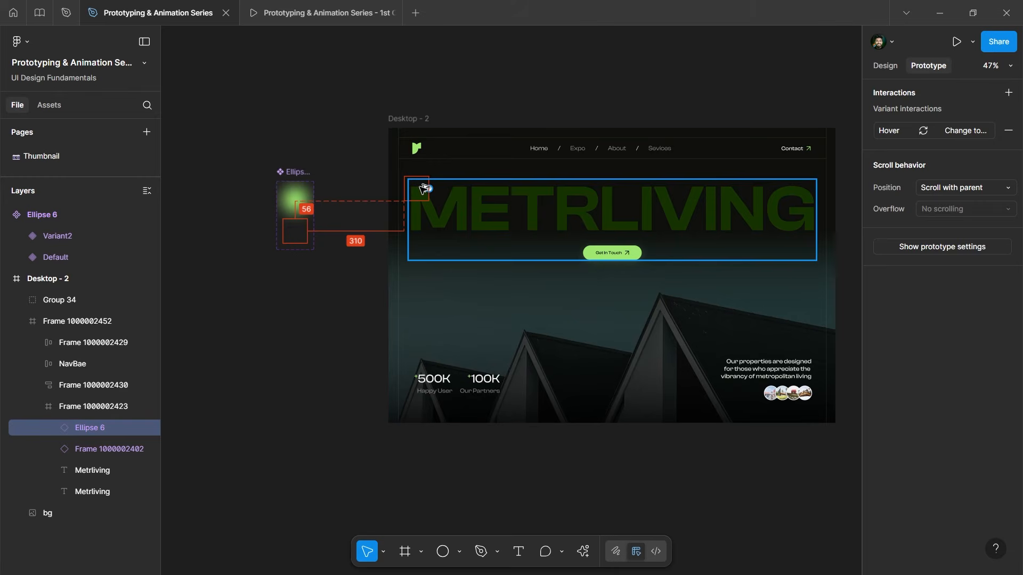
pyautogui.moveTo(422, 188); pyautogui.dragTo(423, 192)
pyautogui.scroll(5, 418, 197)
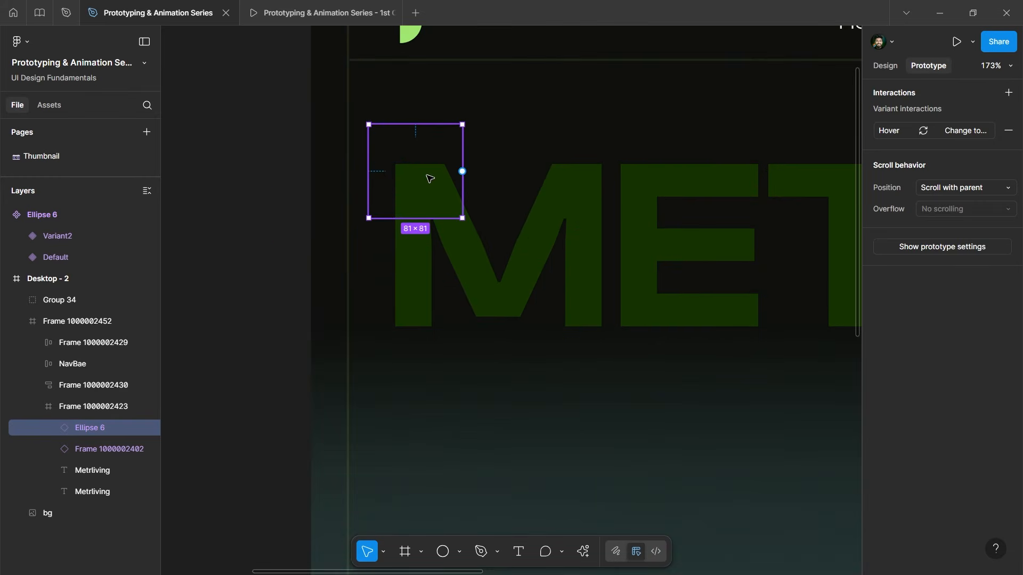
pyautogui.scroll(-5, 437, 176)
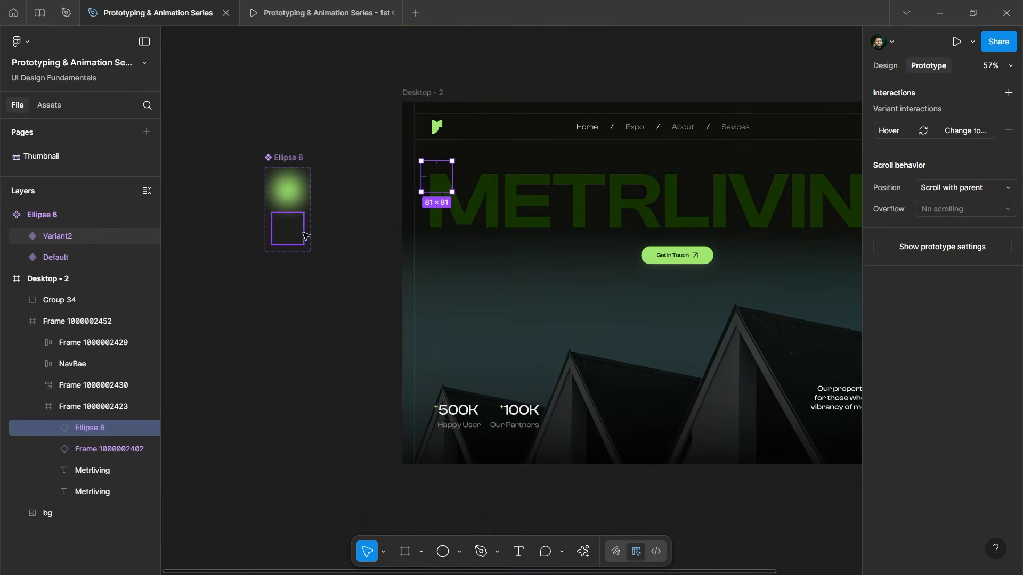
pyautogui.scroll(3, 497, 175)
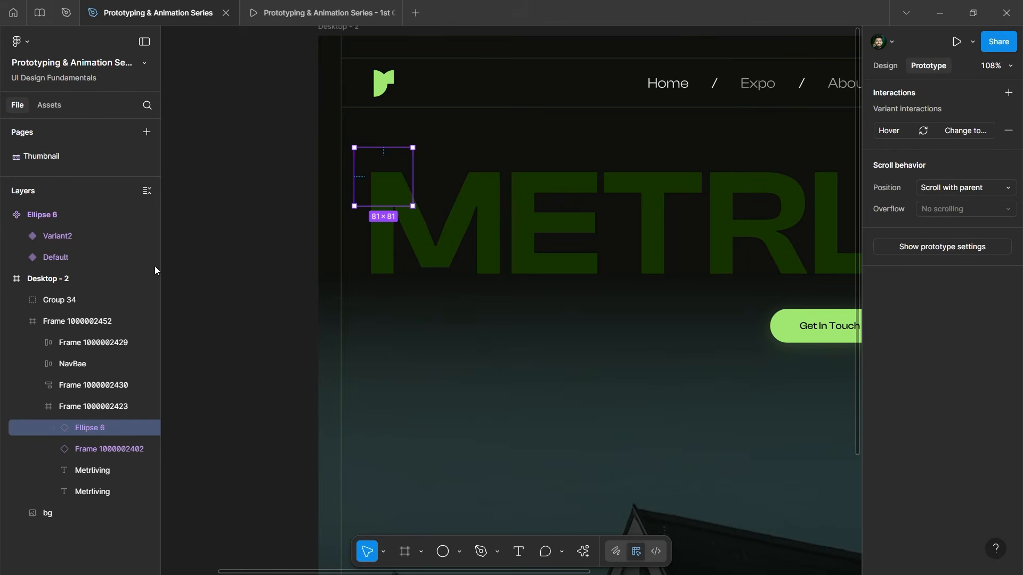
pyautogui.scroll(-4, 541, 176)
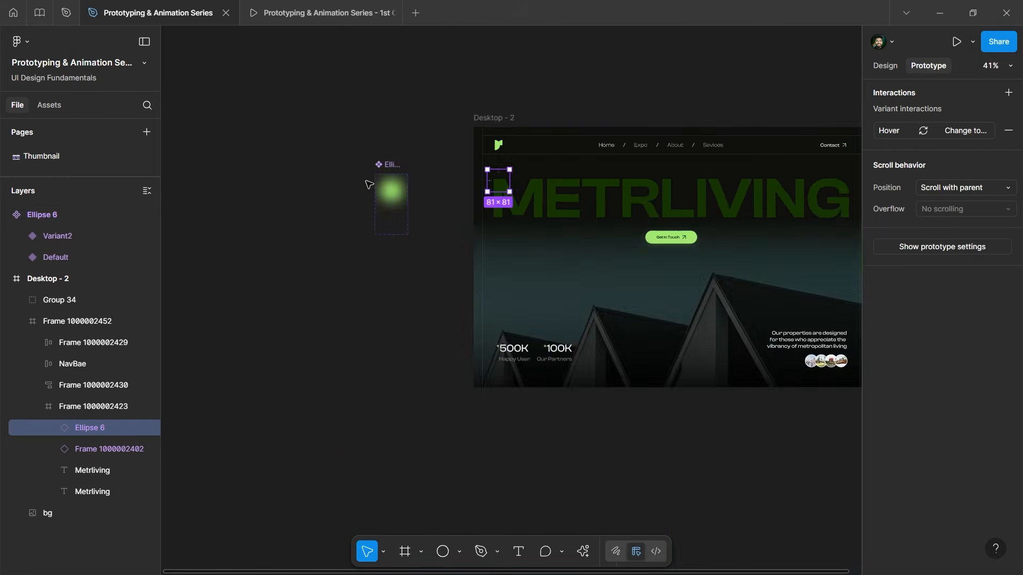
pyautogui.scroll(3, 367, 185)
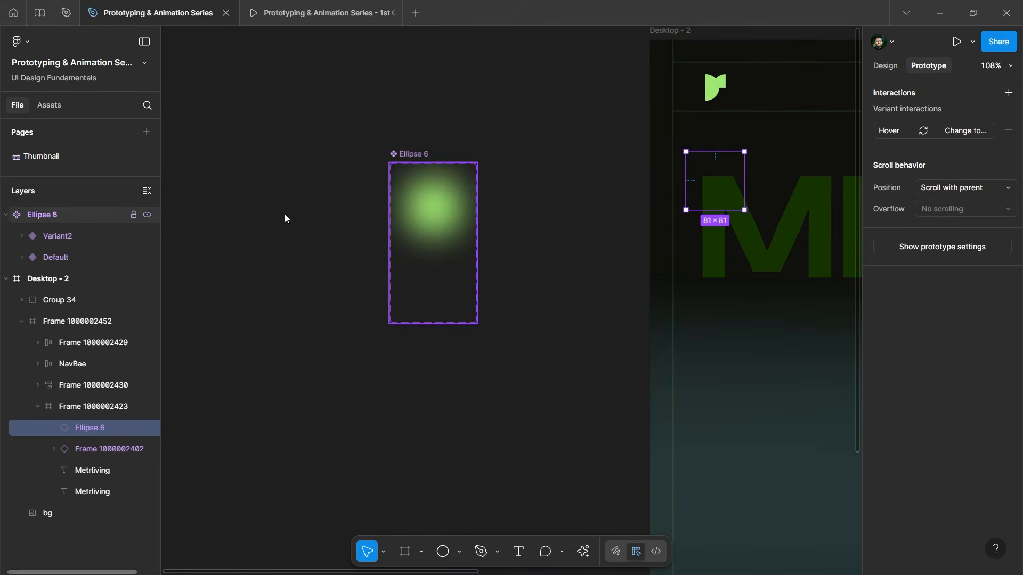
# Rename the Ellipse 6 component set to Hover/Shadow.
pyautogui.click(417, 156)
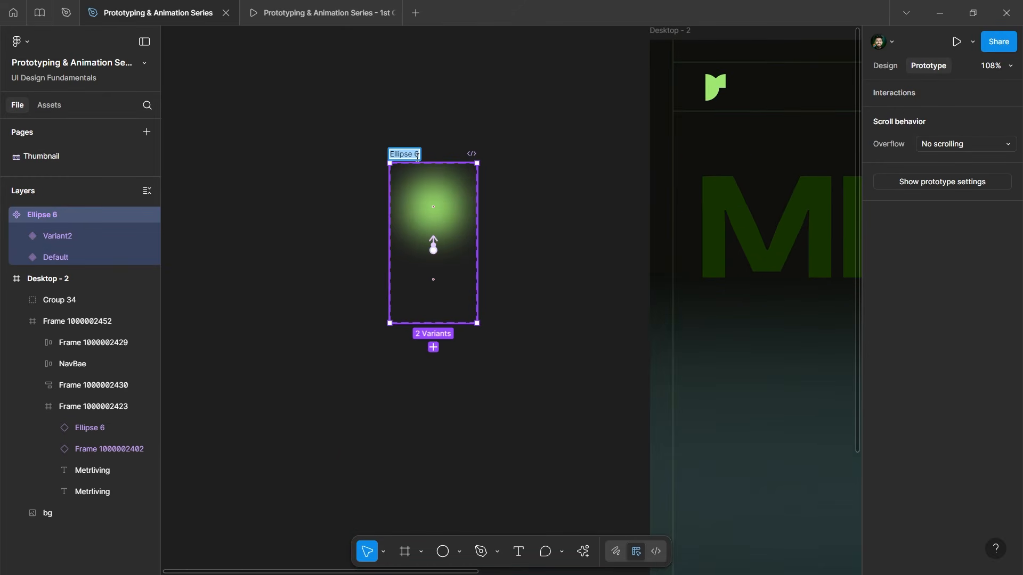
pyautogui.write('Shadow')
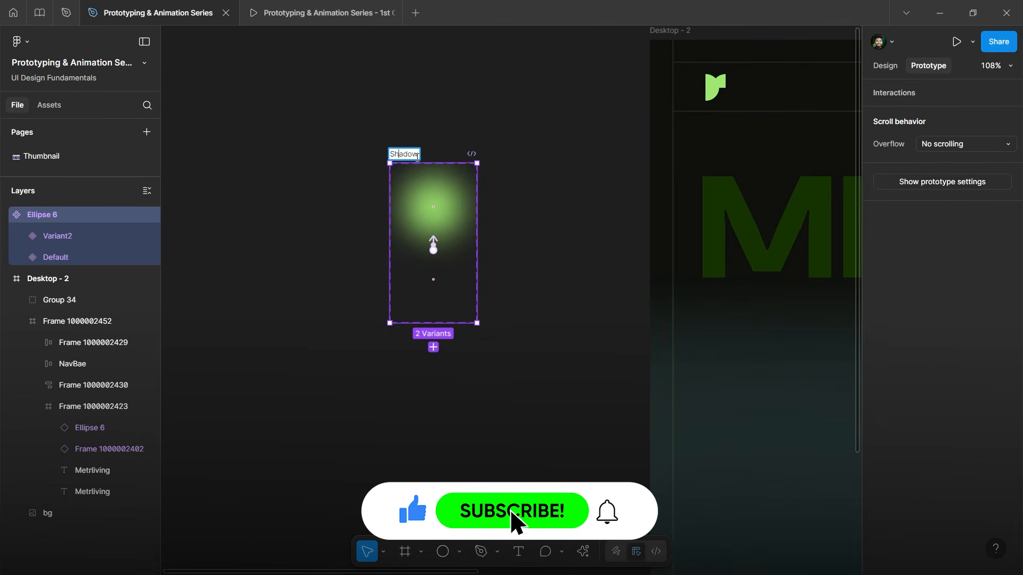
pyautogui.press('Home')
pyautogui.write('Hover/')
pyautogui.press('Return')
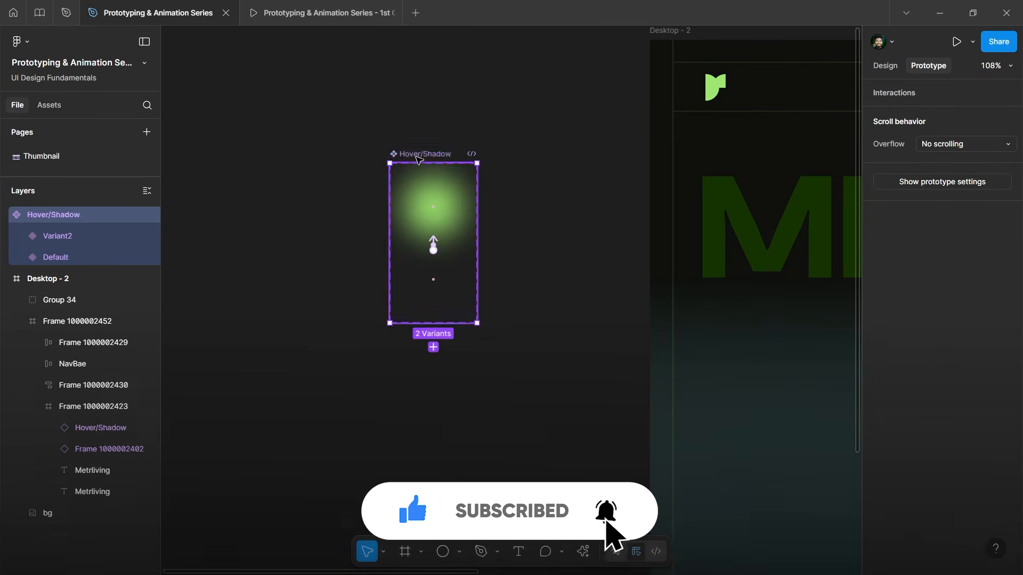
# Review the Variant2 and Default interactions, then select the Hover/Shadow instance on the heading.
pyautogui.click(69, 236)
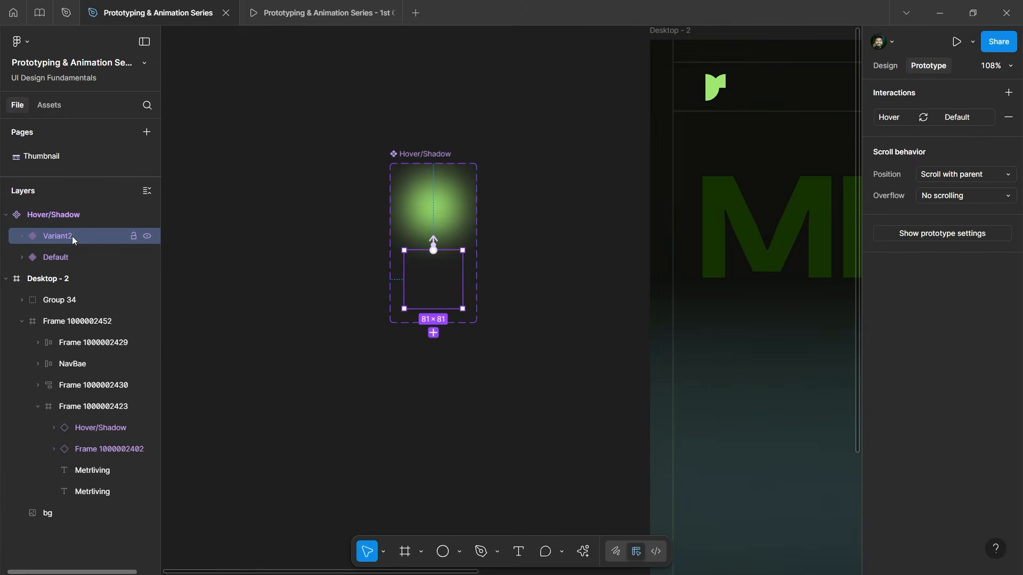
pyautogui.click(60, 258)
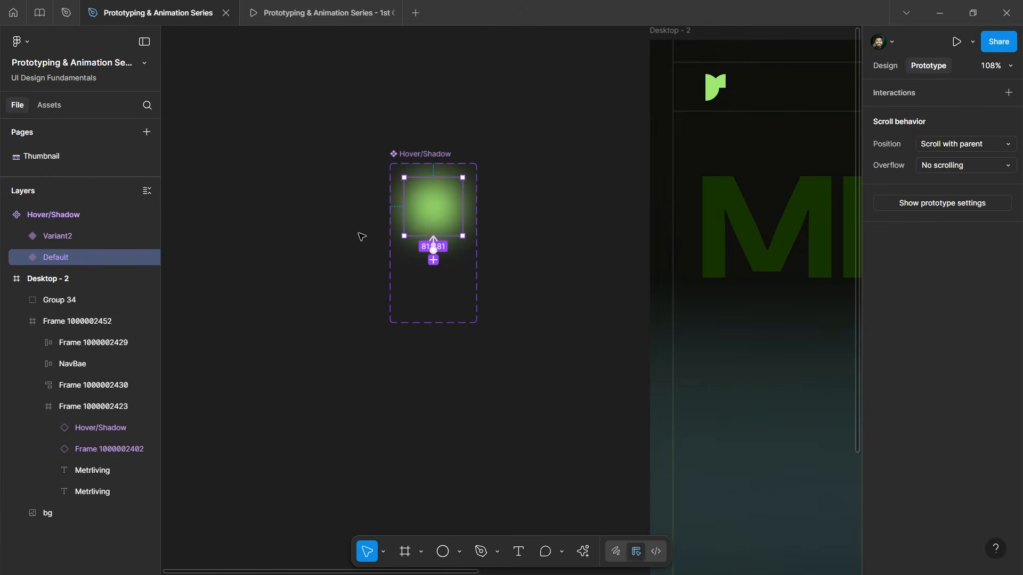
pyautogui.click(455, 290)
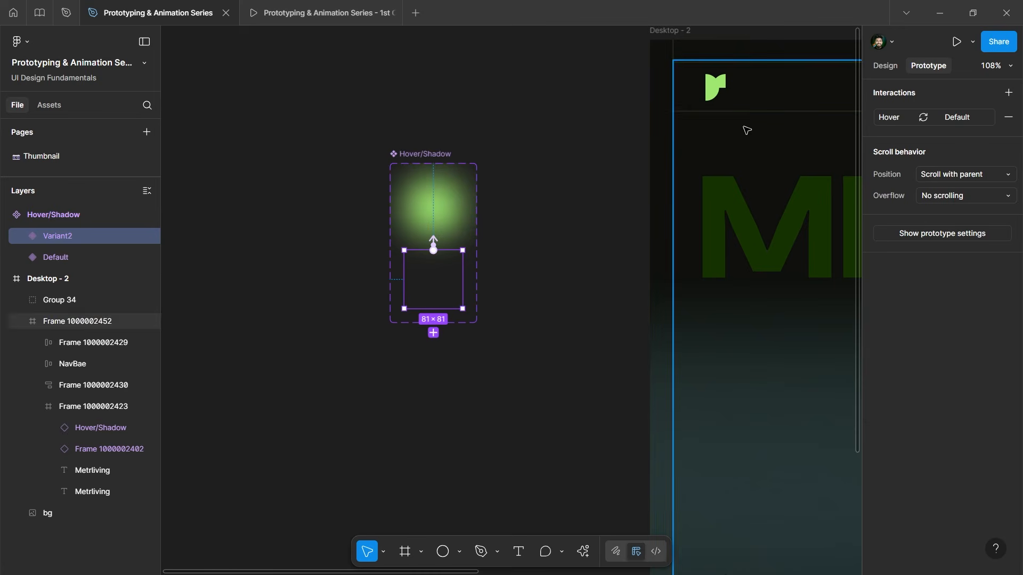
pyautogui.click(83, 424)
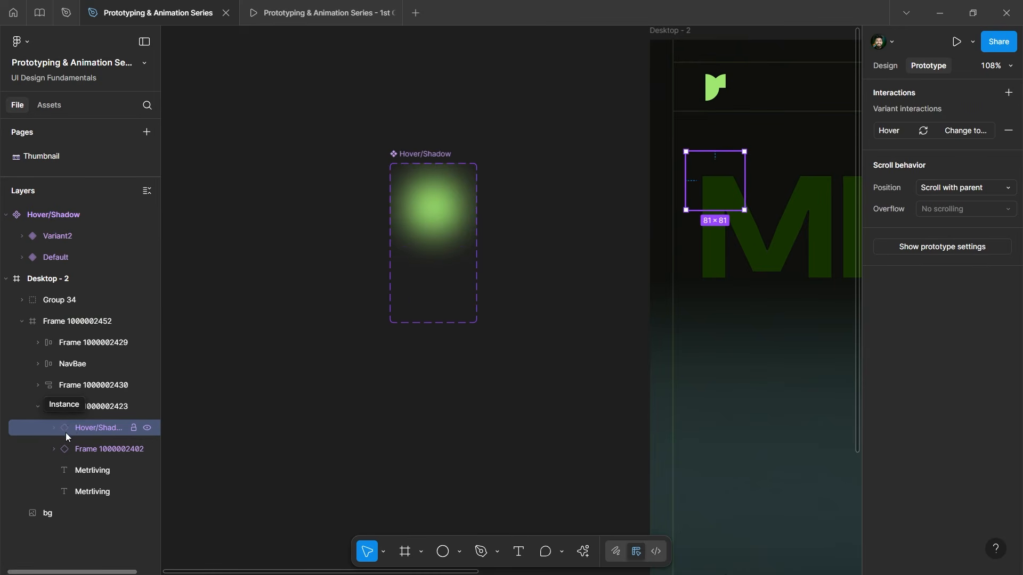
# Copy the Hover/Shadow instance rightward and repeat copies with Ctrl+D across the heading.
pyautogui.scroll(-5, 365, 226)
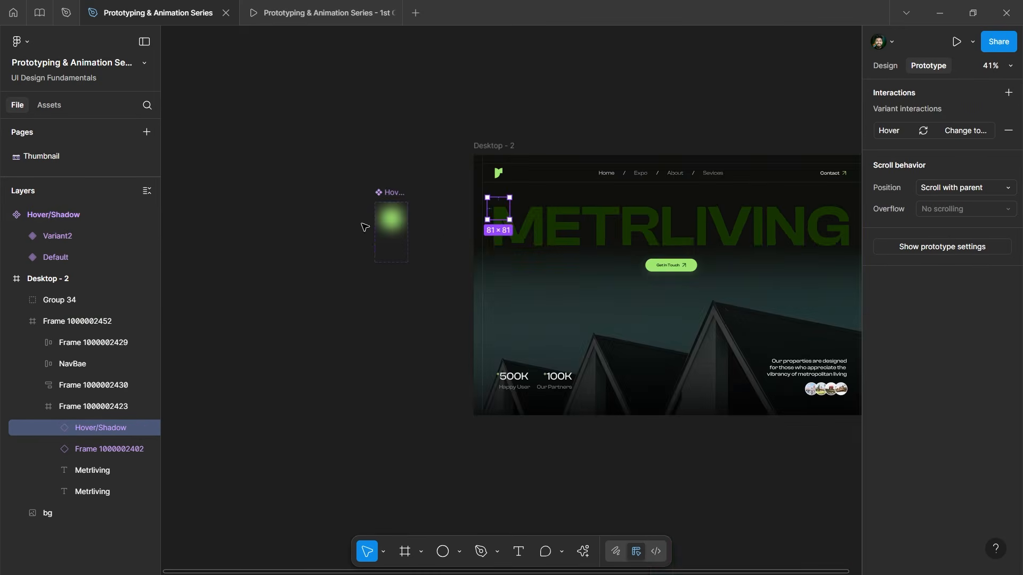
pyautogui.scroll(2, 719, 254)
pyautogui.hscroll(3, 720, 254)
pyautogui.scroll(-1, 720, 254)
pyautogui.scroll(3, 303, 168)
pyautogui.moveTo(289, 169); pyautogui.dragTo(339, 168)
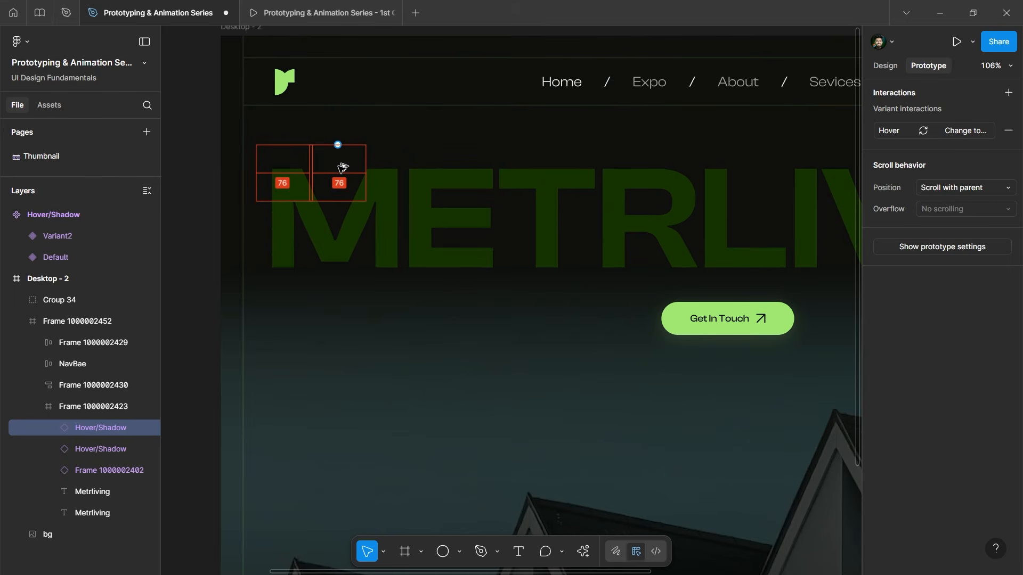
pyautogui.moveTo(342, 167); pyautogui.dragTo(342, 170)
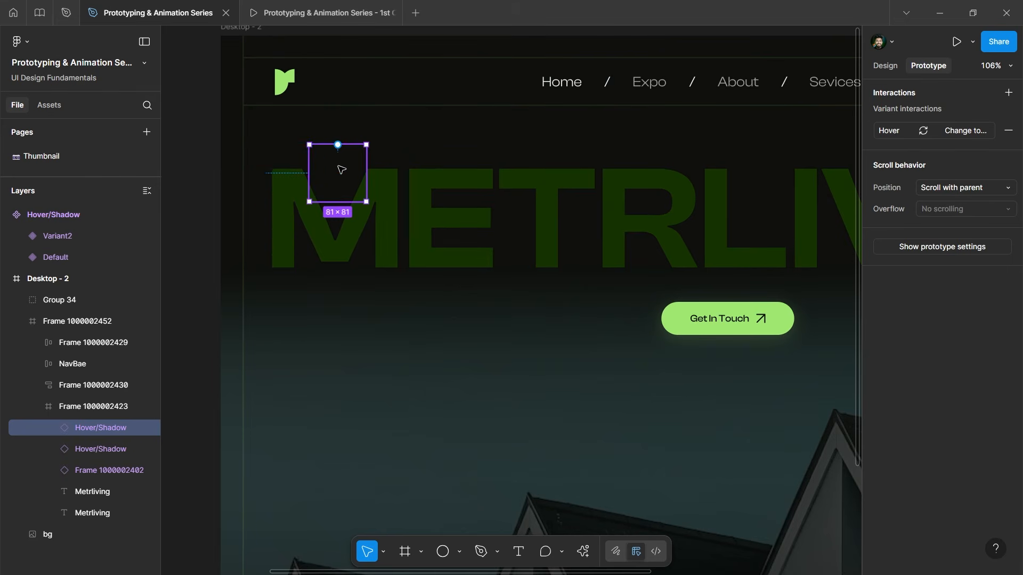
pyautogui.scroll(-5, 284, 132)
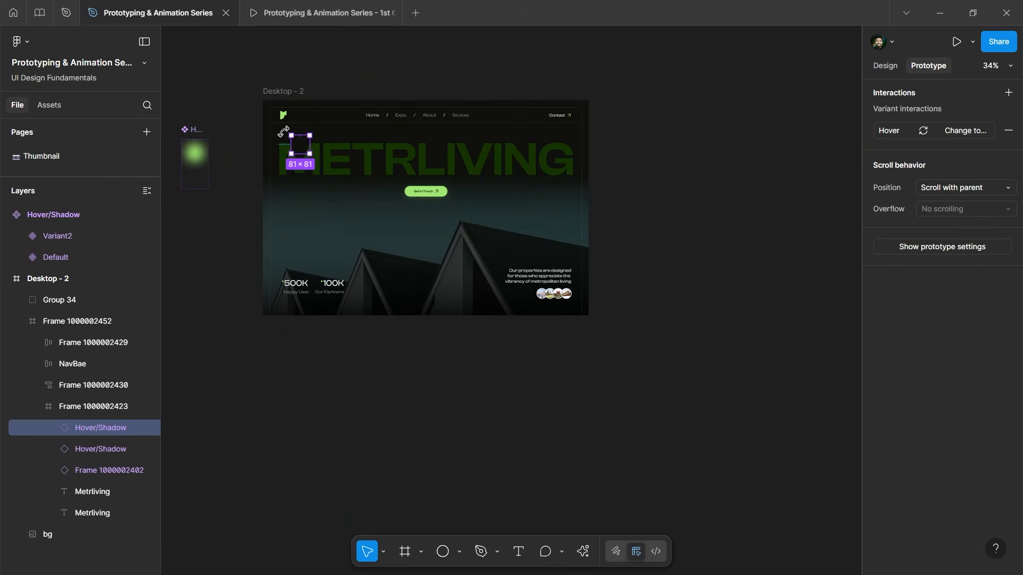
pyautogui.hotkey('ctrl', 'd')
pyautogui.hotkey('ctrl', 'd')
pyautogui.hotkey('ctrl', 'd')
pyautogui.hotkey('ctrl', 'd')
pyautogui.hotkey('ctrl', 'd')
pyautogui.hotkey('ctrl', 'd')
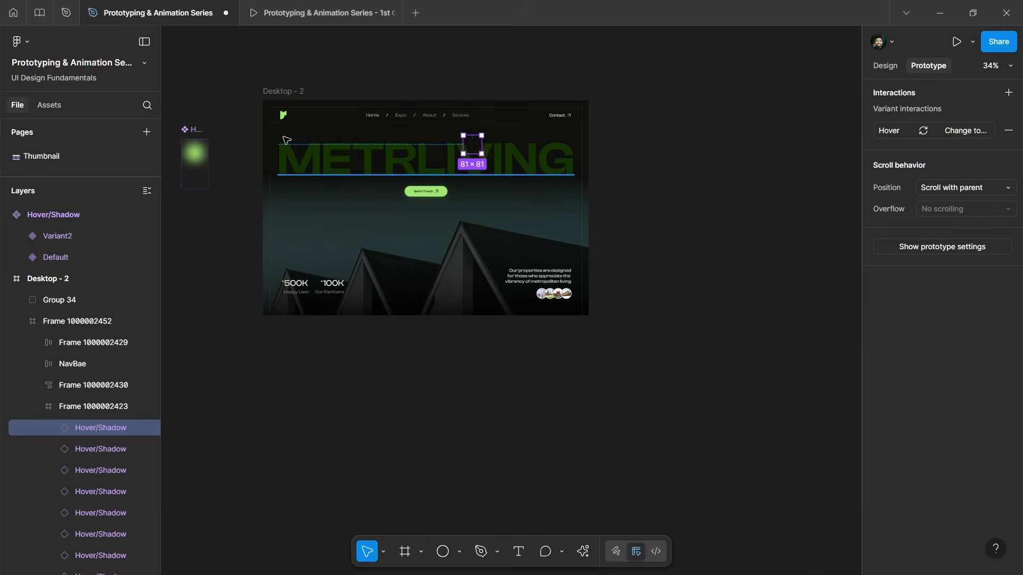
pyautogui.hotkey('ctrl', 'd')
pyautogui.hotkey('ctrl', 'd')
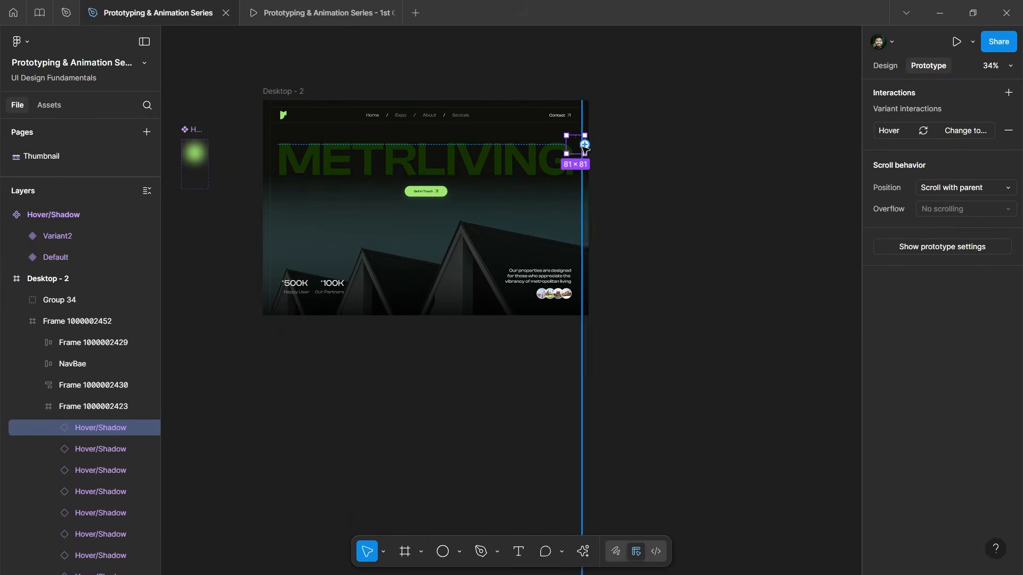
pyautogui.scroll(6, 573, 150)
pyautogui.scroll(4, 582, 147)
# Pull the last glow box back left and select the whole row of Hover/Shadow instances.
pyautogui.moveTo(556, 124); pyautogui.dragTo(488, 111)
pyautogui.scroll(-10, 681, 206)
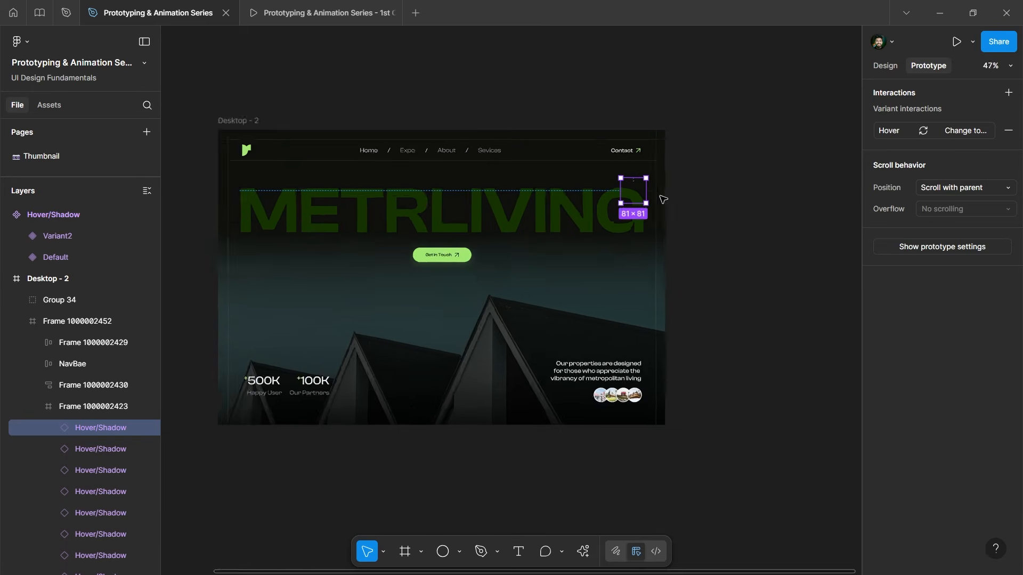
pyautogui.scroll(-3, 662, 200)
pyautogui.scroll(2, 537, 224)
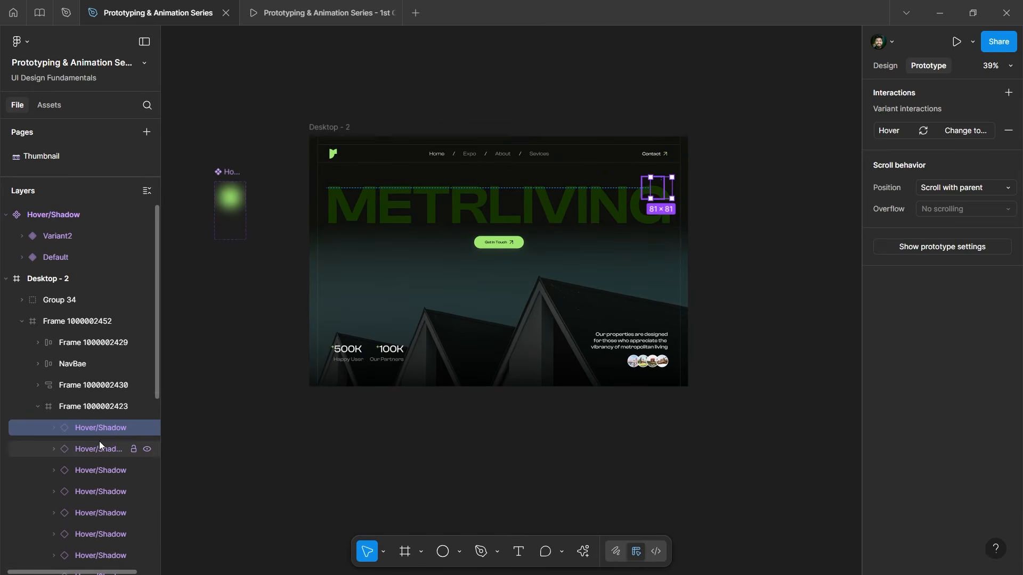
pyautogui.scroll(-8, 96, 440)
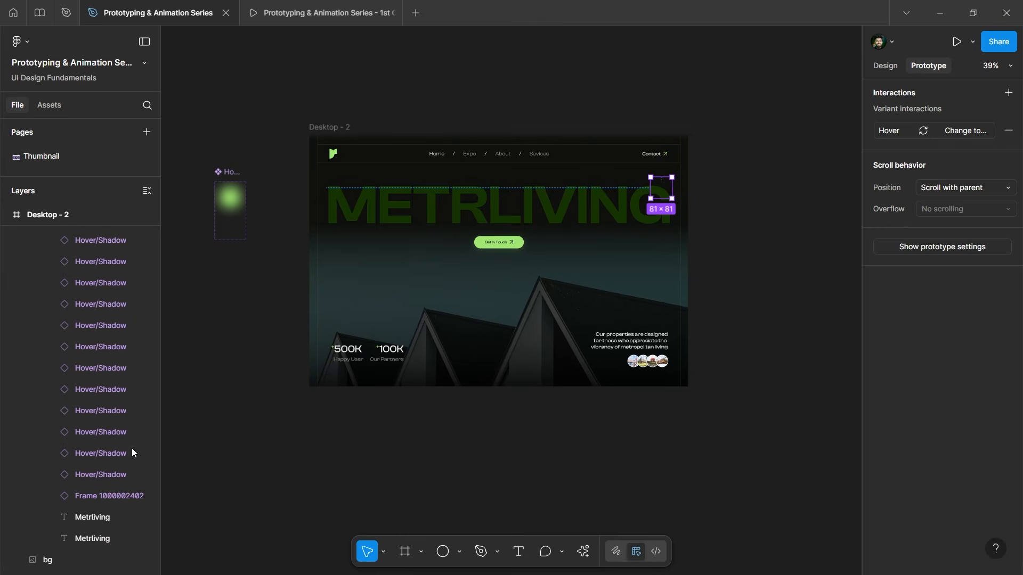
pyautogui.keyDown('shift'); pyautogui.click(90, 480); pyautogui.keyUp('shift')
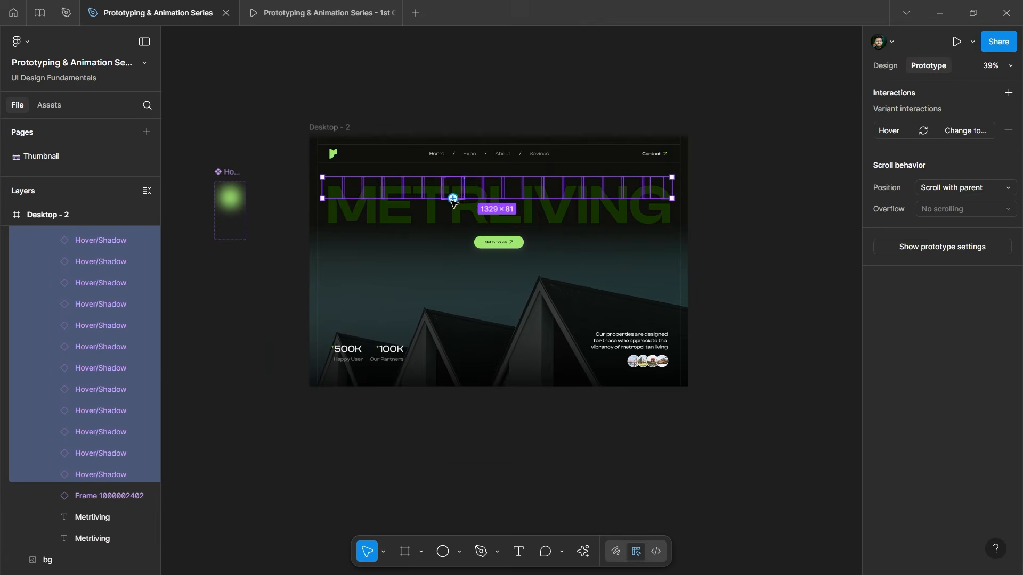
pyautogui.keyDown('ctrl'); pyautogui.scroll(3, 482, 191); pyautogui.keyUp('ctrl')
# Duplicate the glow row downward and nudge it up to overlap the METRLIVING letters.
pyautogui.keyDown('alt'); pyautogui.moveTo(474, 189); pyautogui.dragTo(502, 200); pyautogui.keyUp('alt')
pyautogui.hotkey('ctrl', 'd')
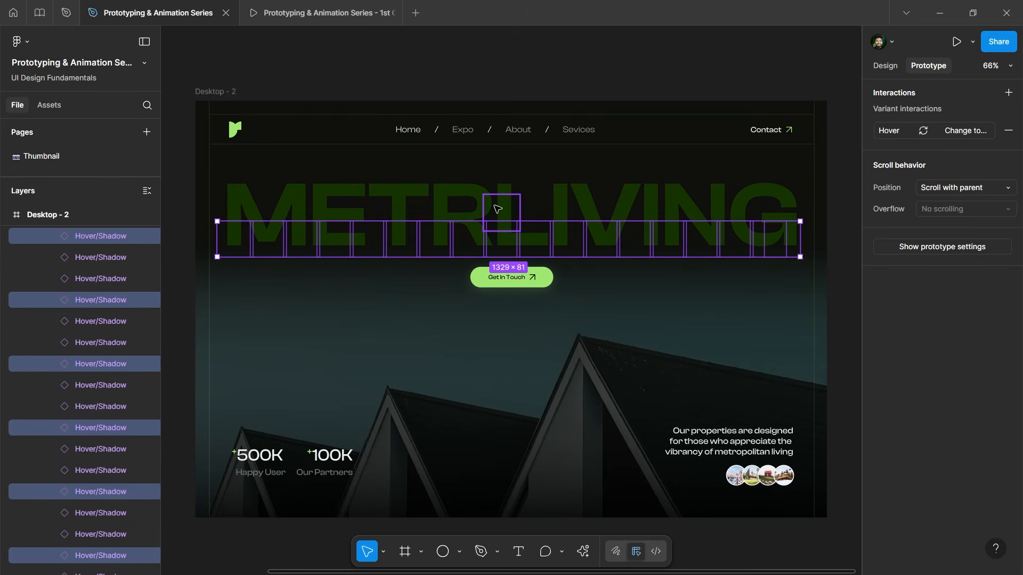
pyautogui.hotkey('shift', 'Up')
pyautogui.hotkey('shift', 'Up')
pyautogui.hotkey('shift', 'Up')
pyautogui.hotkey('shift', 'Down')
pyautogui.hotkey('shift', 'Down')
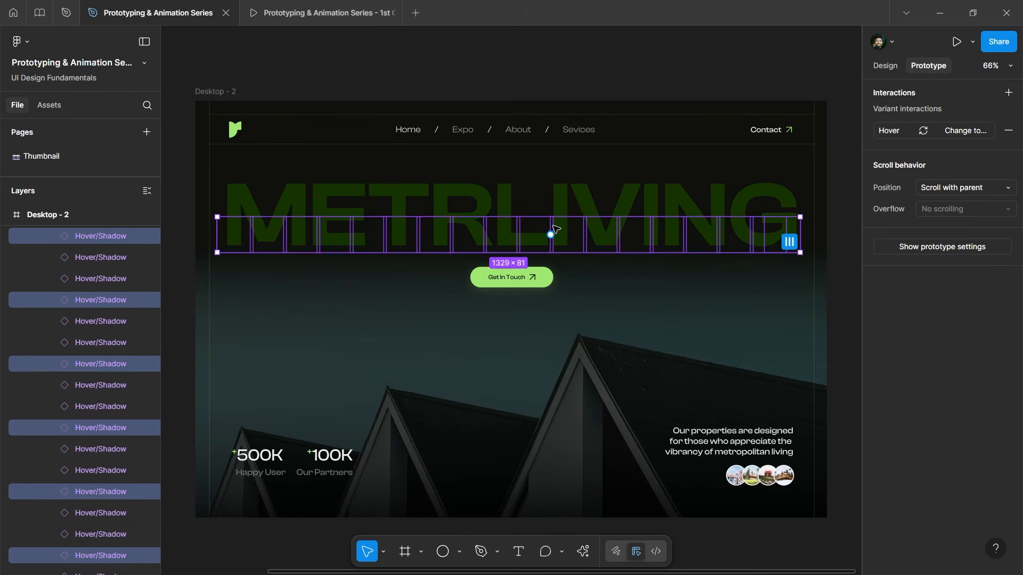
pyautogui.press('Up')
pyautogui.press('Up')
pyautogui.press('Up')
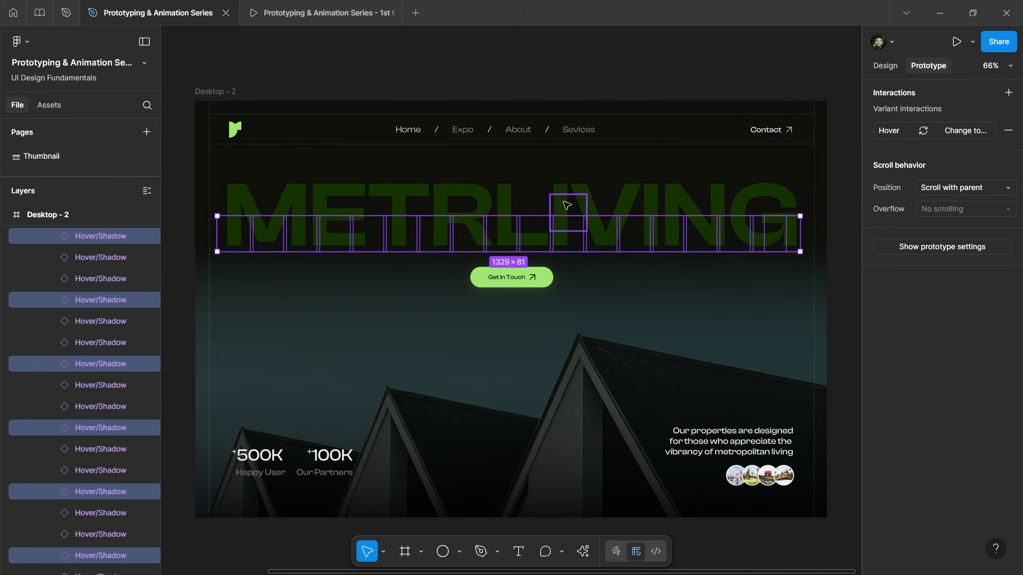
pyautogui.press('Up')
pyautogui.press('Up')
pyautogui.press('Up')
pyautogui.press('Up')
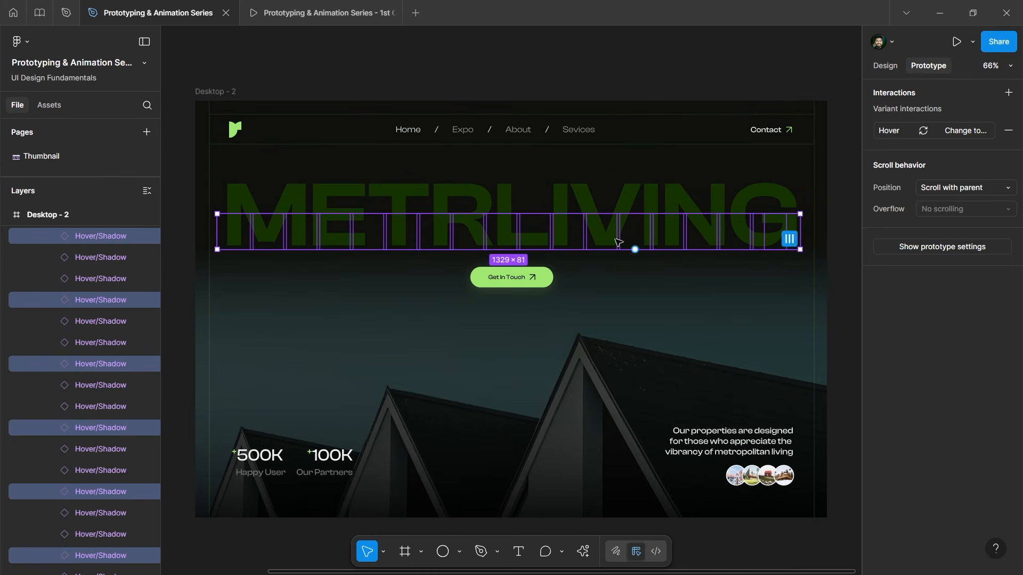
# Select every Hover/Shadow instance from first to last, plus the Metrliving text layer.
pyautogui.scroll(-4, 453, 166)
pyautogui.scroll(3, 63, 304)
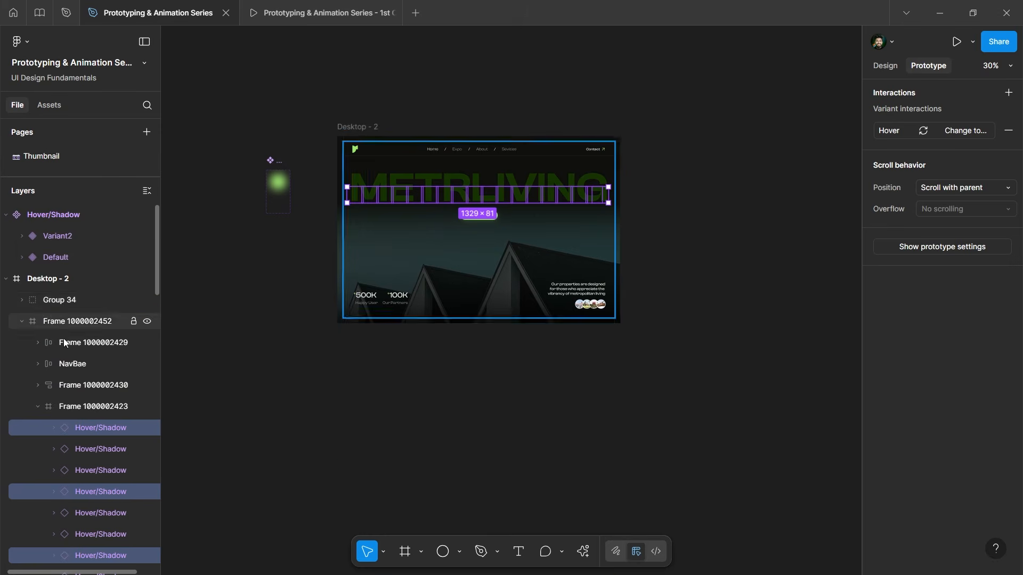
pyautogui.scroll(-4, 68, 334)
pyautogui.scroll(3, 88, 272)
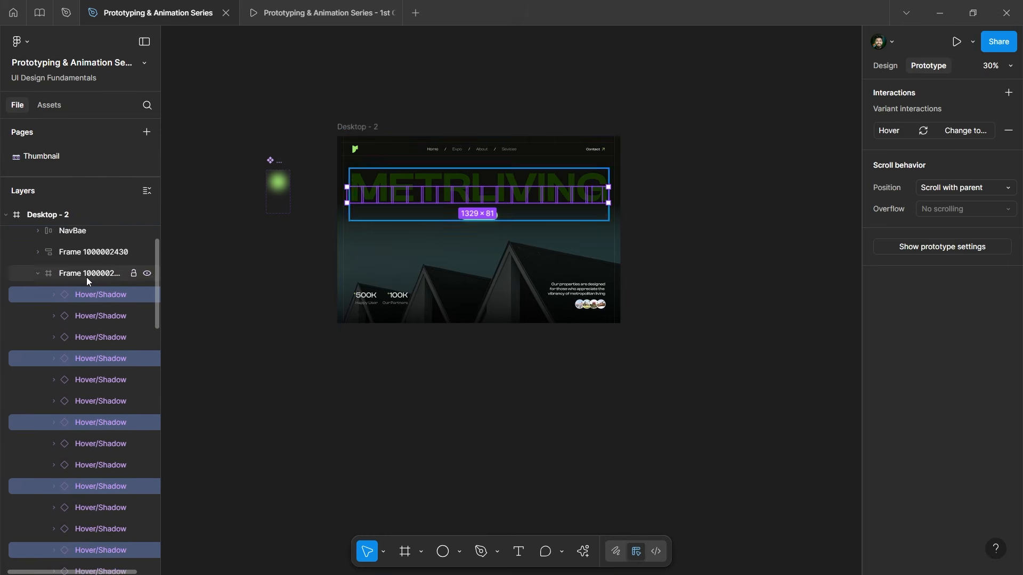
pyautogui.click(93, 274)
pyautogui.click(94, 291)
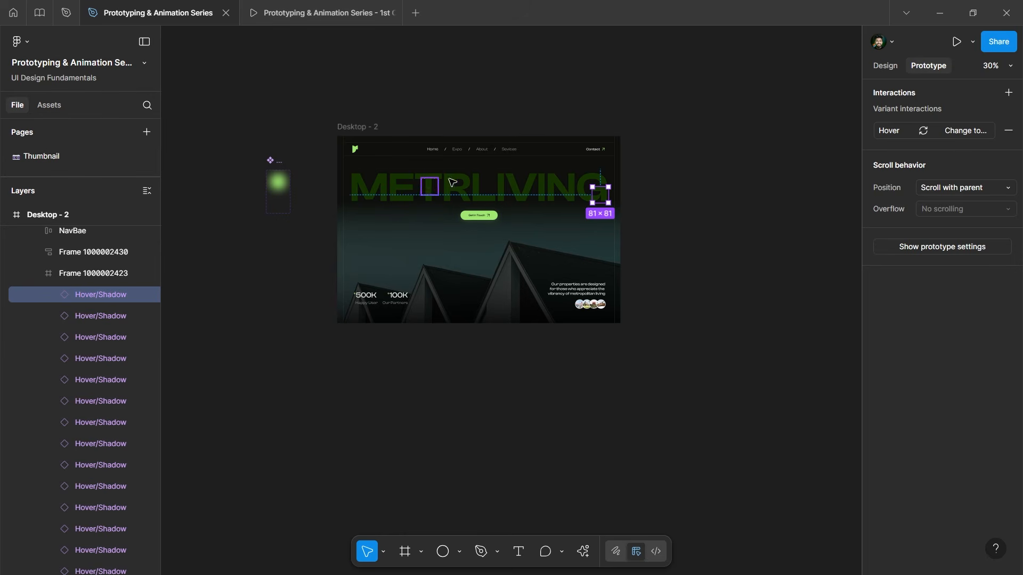
pyautogui.scroll(-1, 125, 329)
pyautogui.scroll(-10, 125, 328)
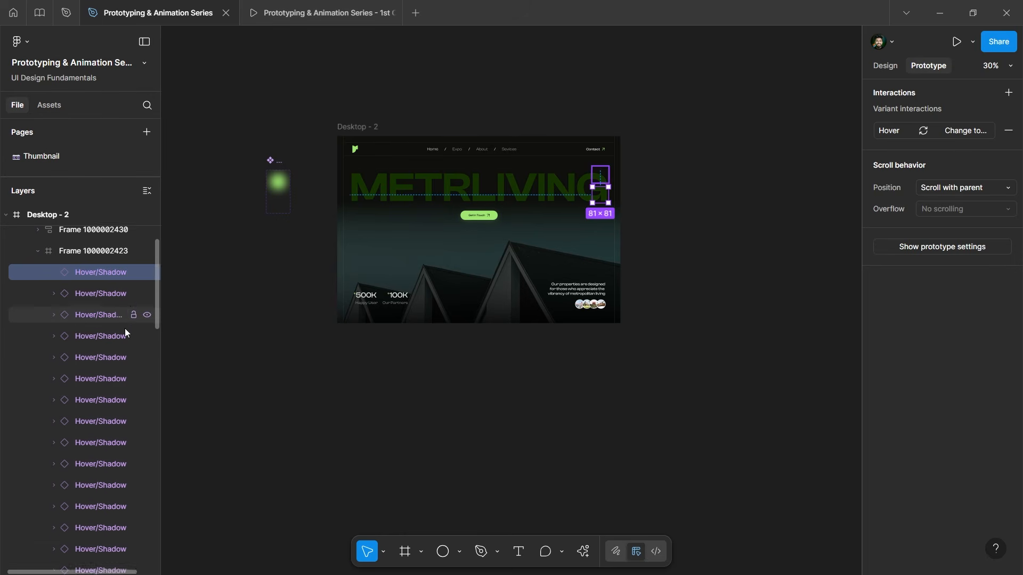
pyautogui.scroll(-3, 117, 346)
pyautogui.keyDown('shift'); pyautogui.click(97, 471); pyautogui.keyUp('shift')
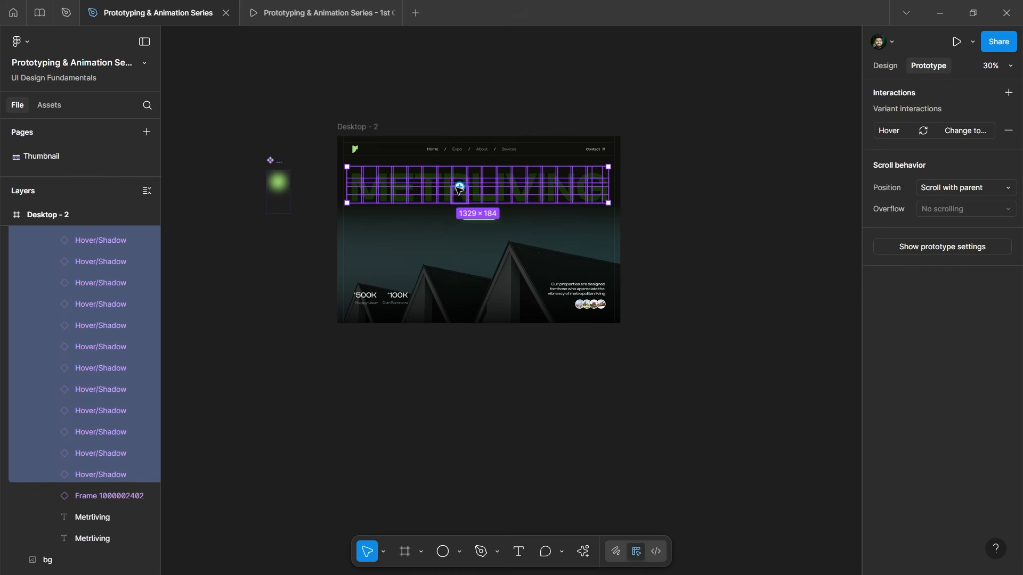
pyautogui.keyDown('shift'); pyautogui.click(77, 516); pyautogui.keyUp('shift')
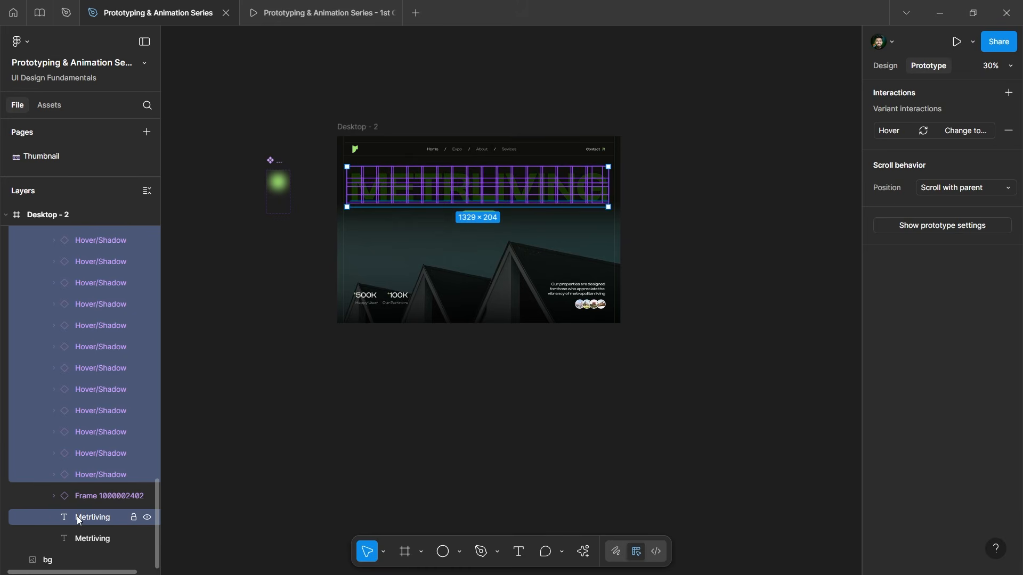
# Use the selected Metrliving heading as a mask clipping the Hover/Shadow glow instances.
pyautogui.scroll(2, 455, 137)
pyautogui.hotkey('shift', 'e')
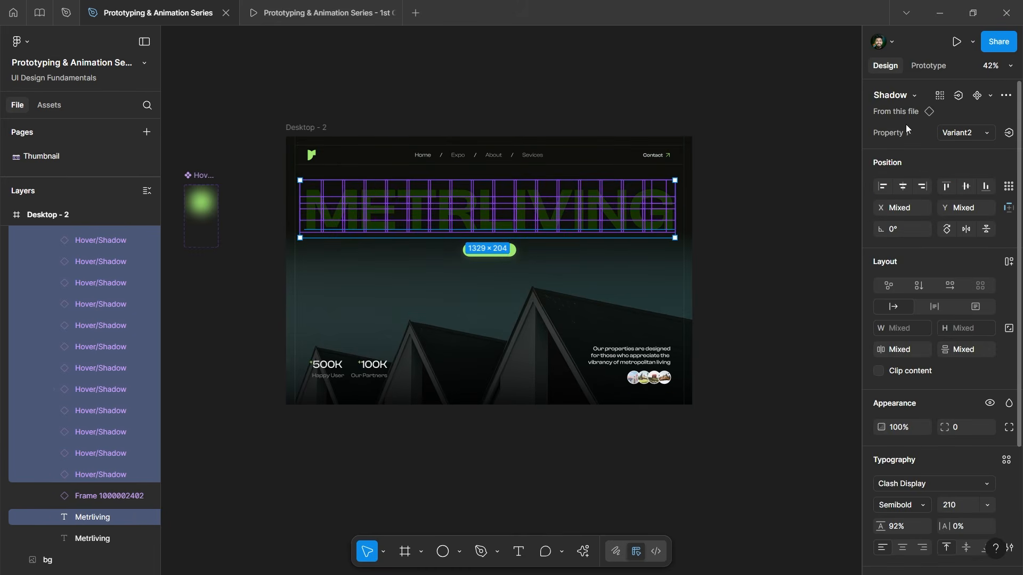
pyautogui.click(1007, 96)
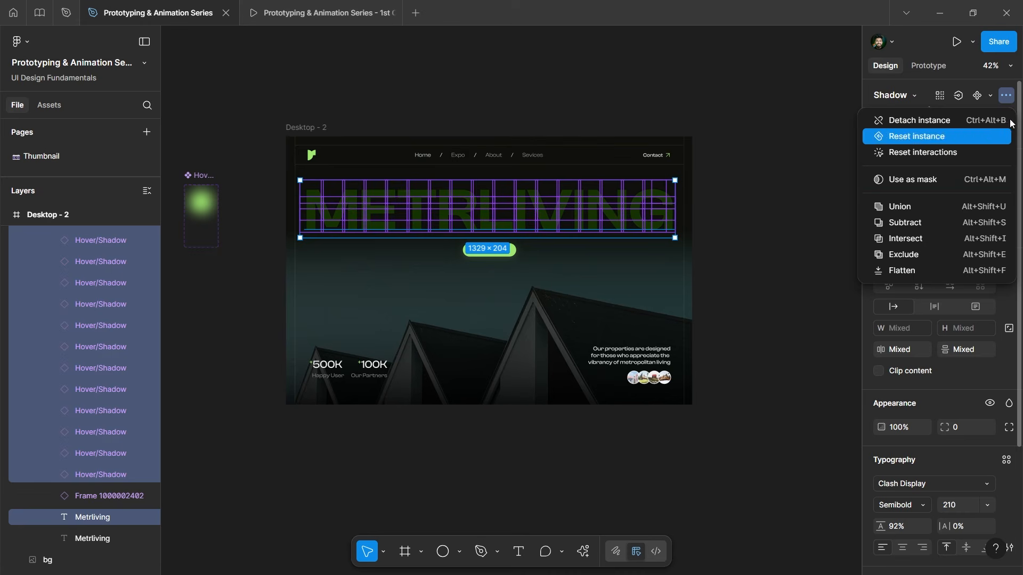
pyautogui.click(1011, 100)
pyautogui.rightClick(502, 219)
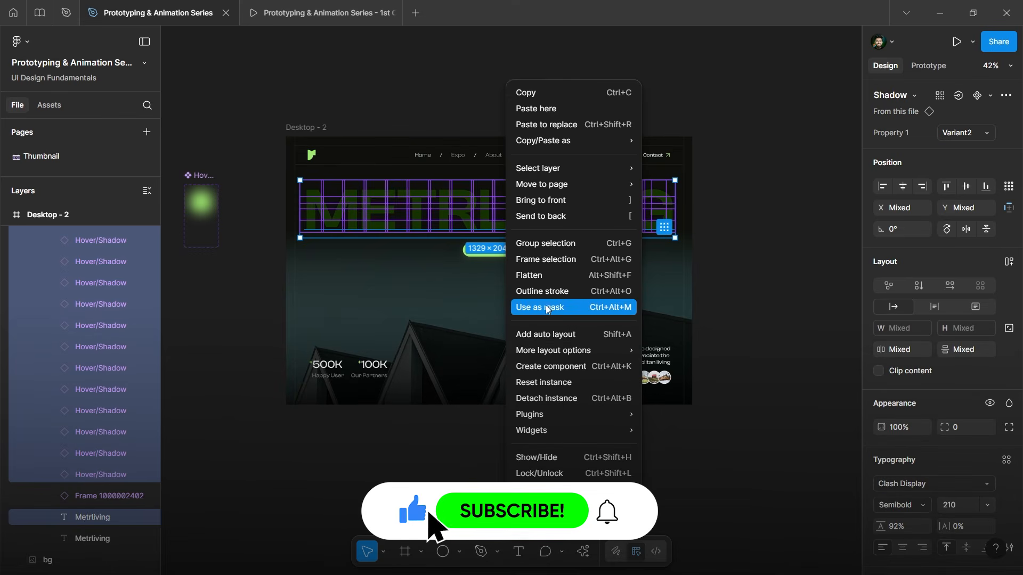
pyautogui.click(566, 306)
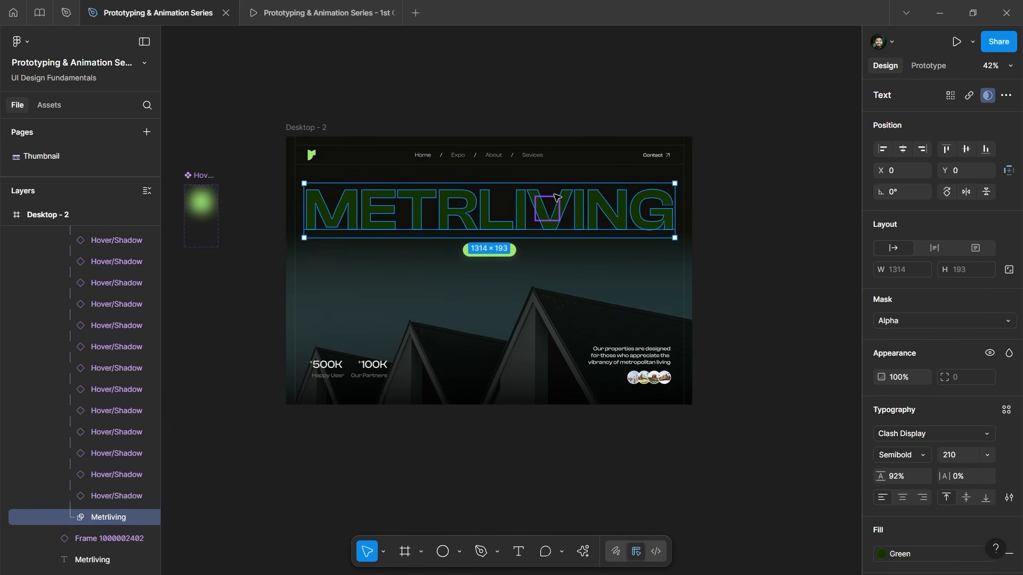
# Preview the Desktop - 2 frame full screen, scaled to fit width.
pyautogui.click(501, 118)
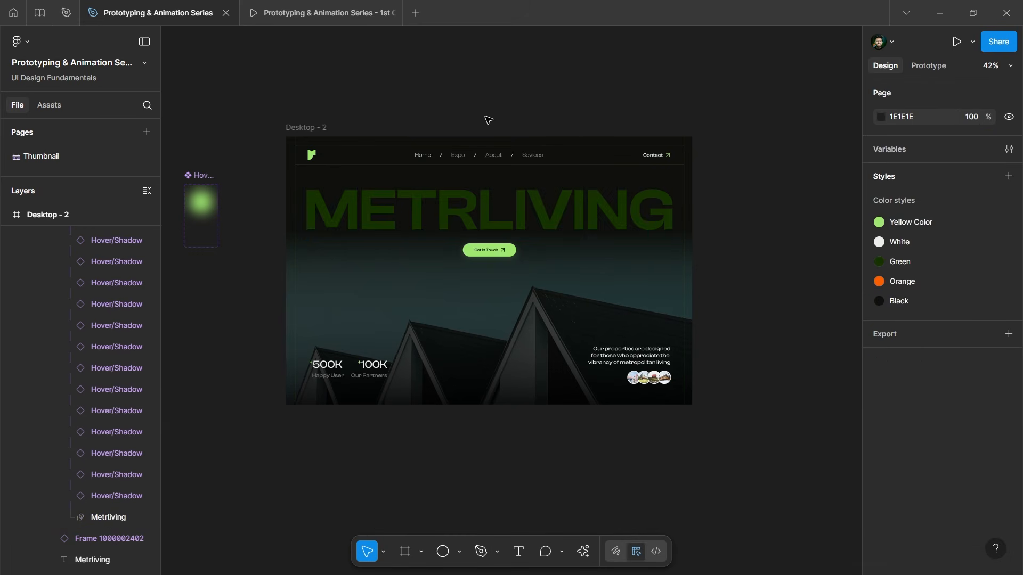
pyautogui.click(320, 126)
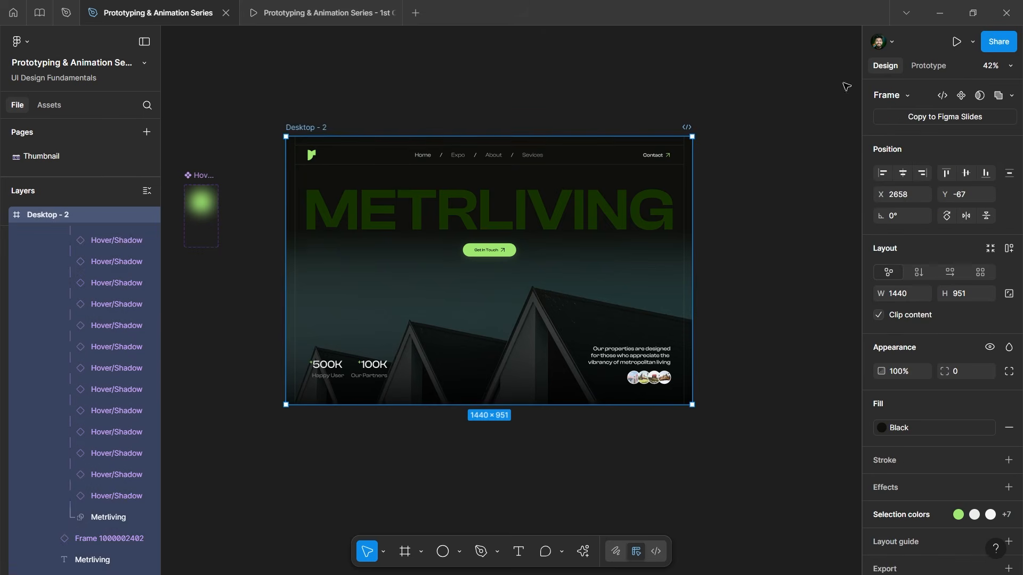
pyautogui.click(957, 42)
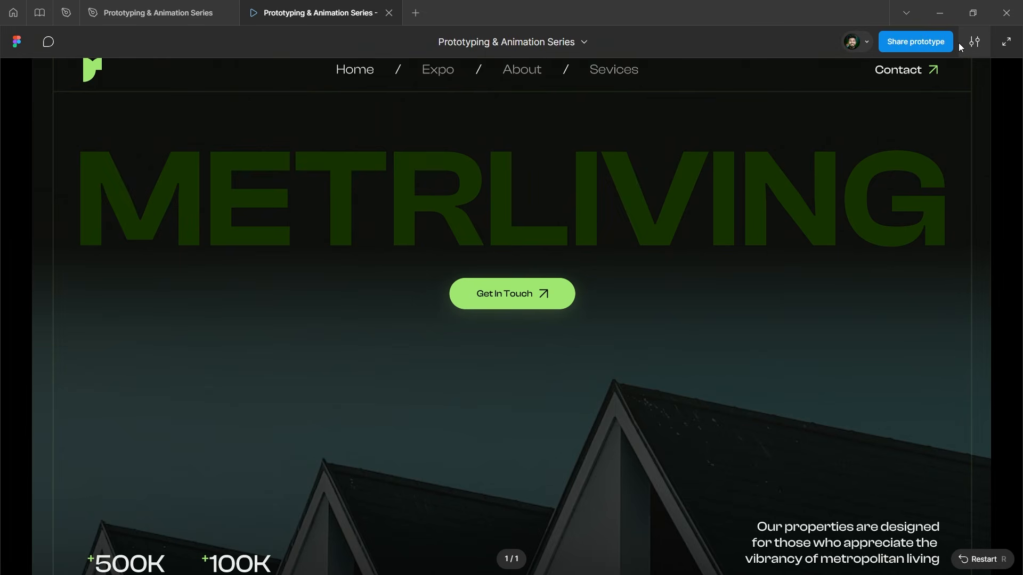
pyautogui.click(997, 44)
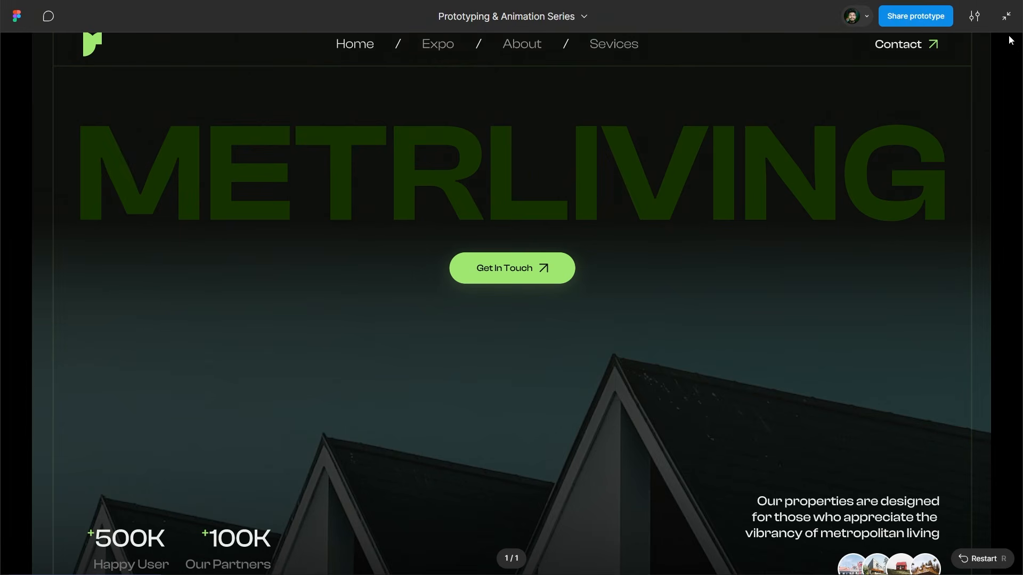
pyautogui.click(975, 16)
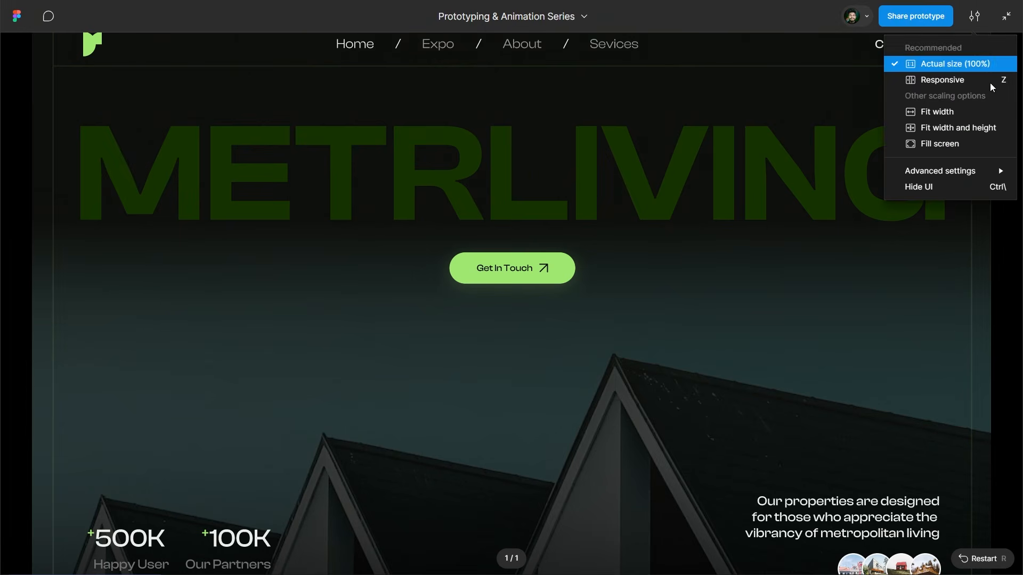
pyautogui.click(946, 113)
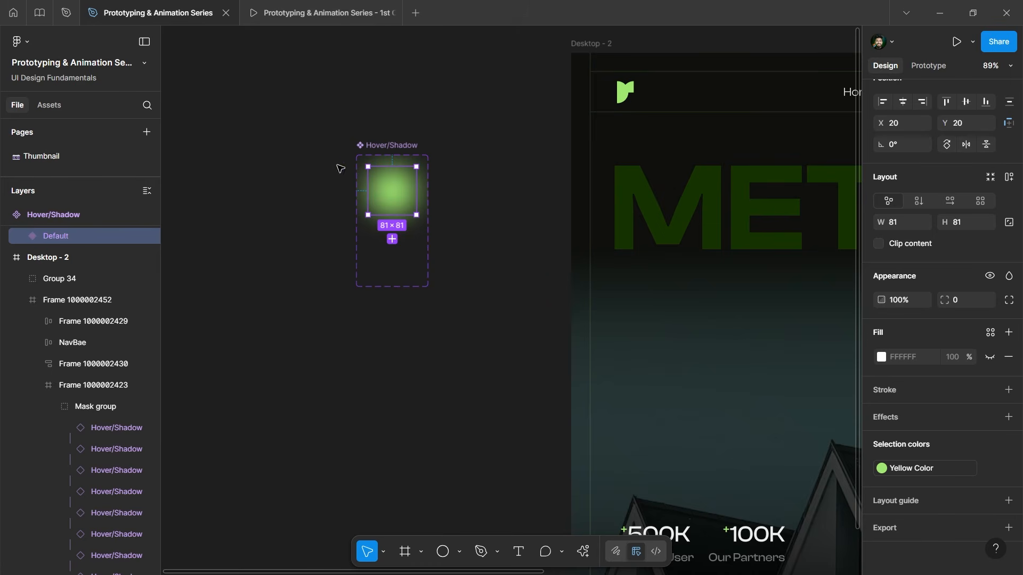
# Recolour the Default glow from Yellow Color to Orange and test it in the prototype.
pyautogui.click(920, 465)
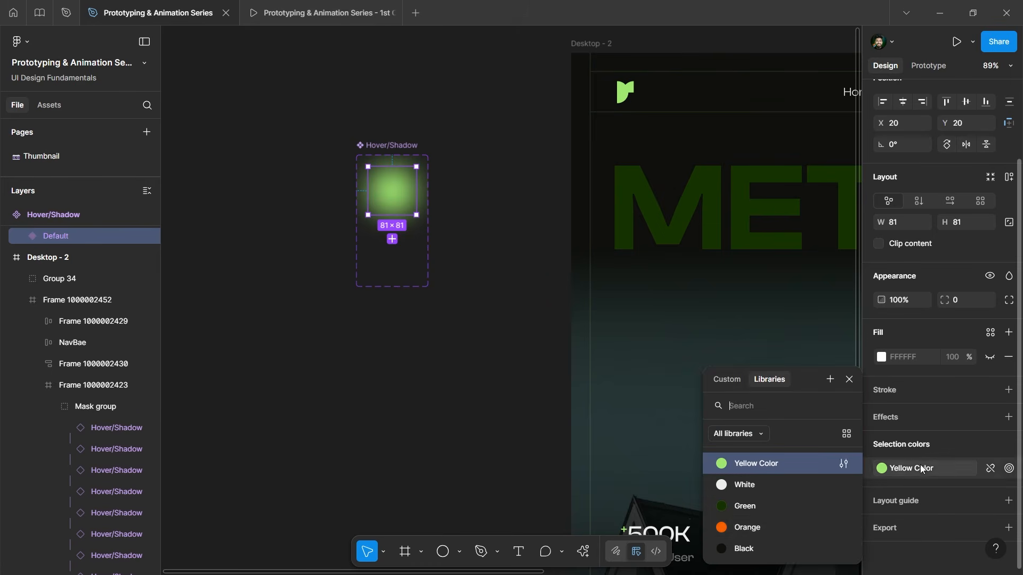
pyautogui.click(739, 528)
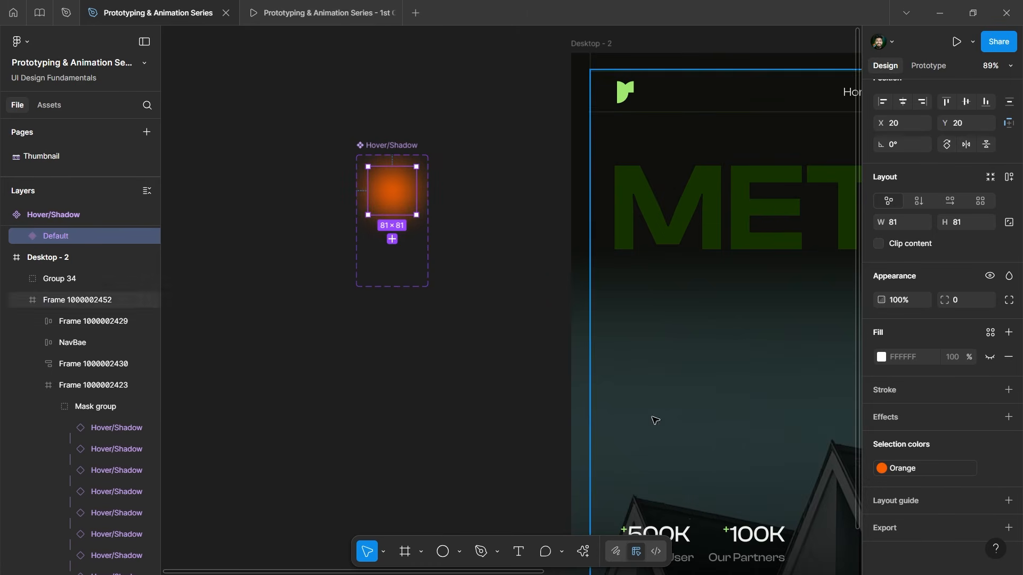
pyautogui.click(523, 256)
pyautogui.hotkey('ctrl', 'alt', 'Return')
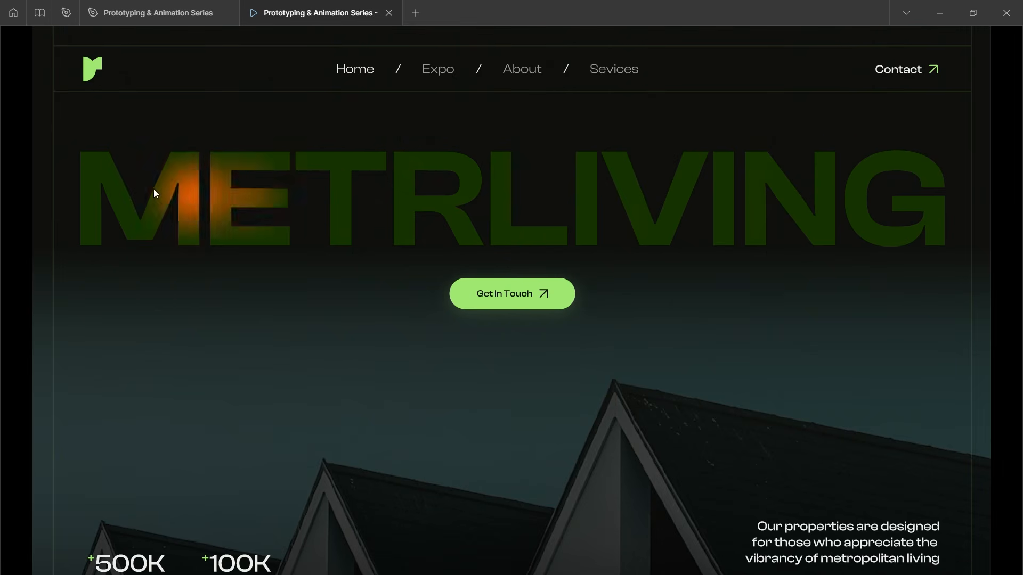
pyautogui.hotkey('ctrl', 'shift', 'Tab')
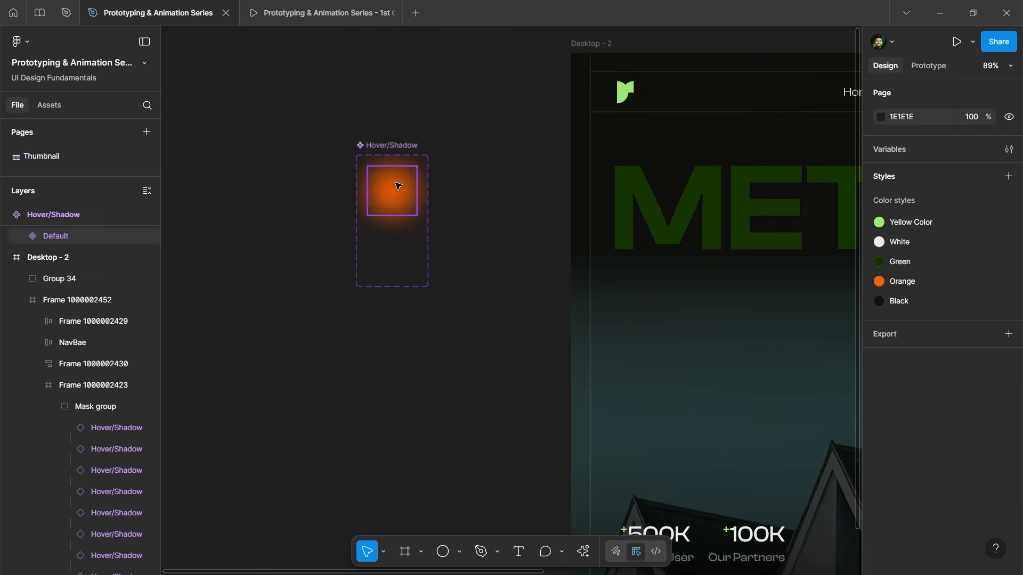
# Enlarge the Default glow square to about 99×99 and check it in the prototype.
pyautogui.click(396, 187)
pyautogui.scroll(4, 395, 183)
pyautogui.moveTo(445, 150); pyautogui.dragTo(455, 144)
pyautogui.click(526, 158)
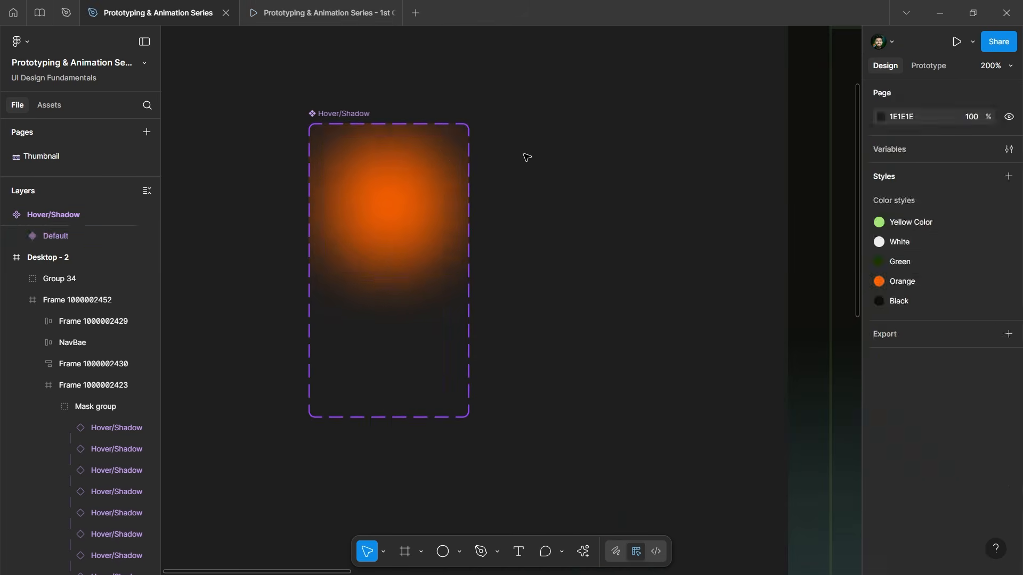
pyautogui.hotkey('ctrl', 'Tab')
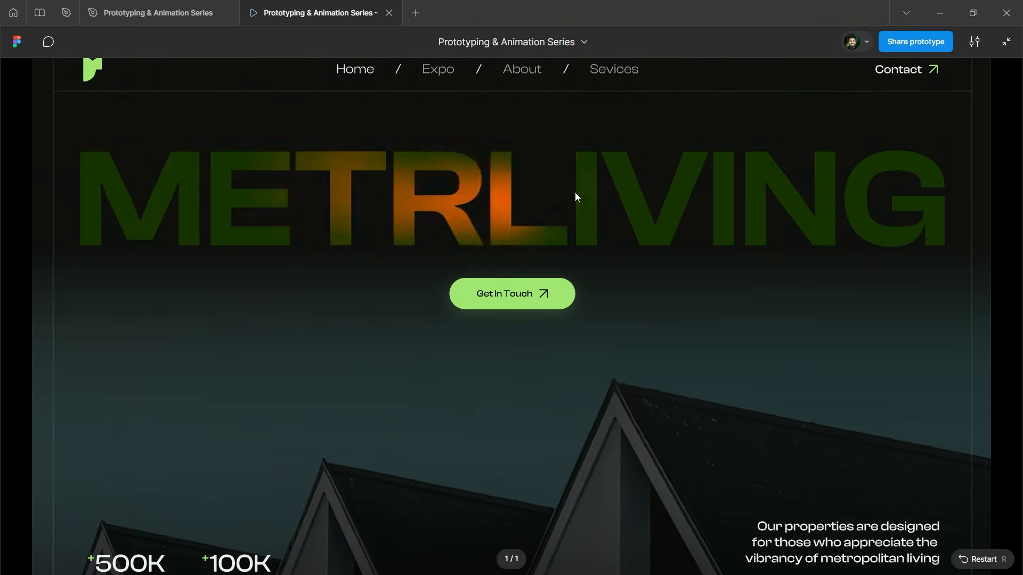
pyautogui.hotkey('ctrl', 'Tab')
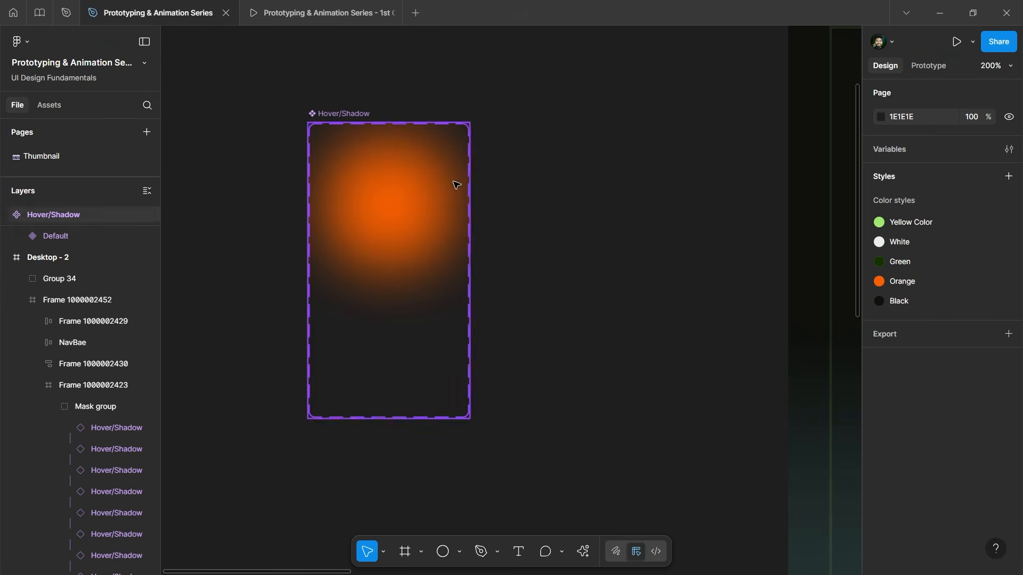
# Switch the glow colour back to Yellow Color and view the prototype full screen.
pyautogui.click(442, 187)
pyautogui.scroll(-1, 916, 448)
pyautogui.click(881, 468)
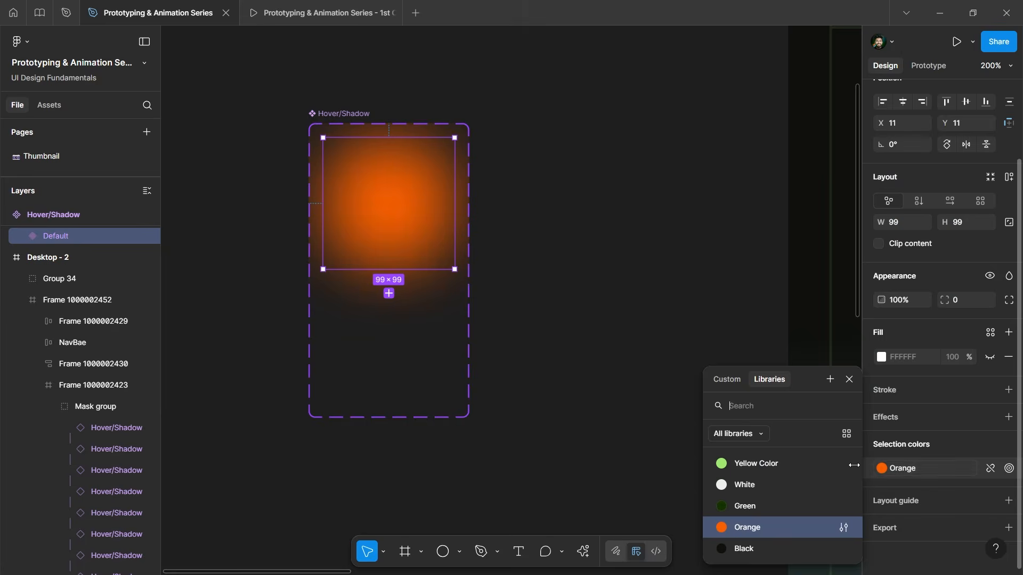
pyautogui.click(733, 461)
pyautogui.hotkey('ctrl', 'Tab')
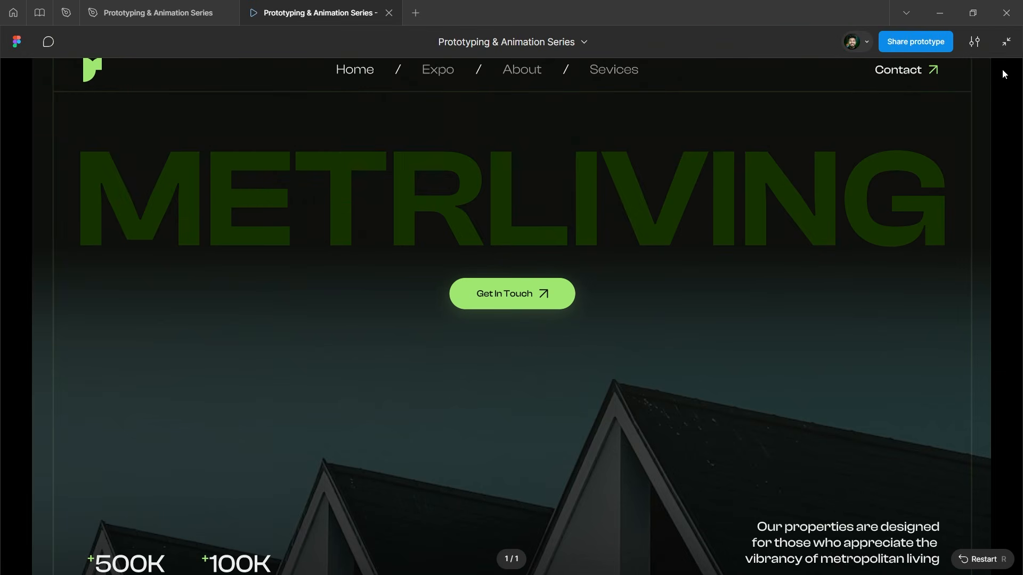
pyautogui.click(1007, 42)
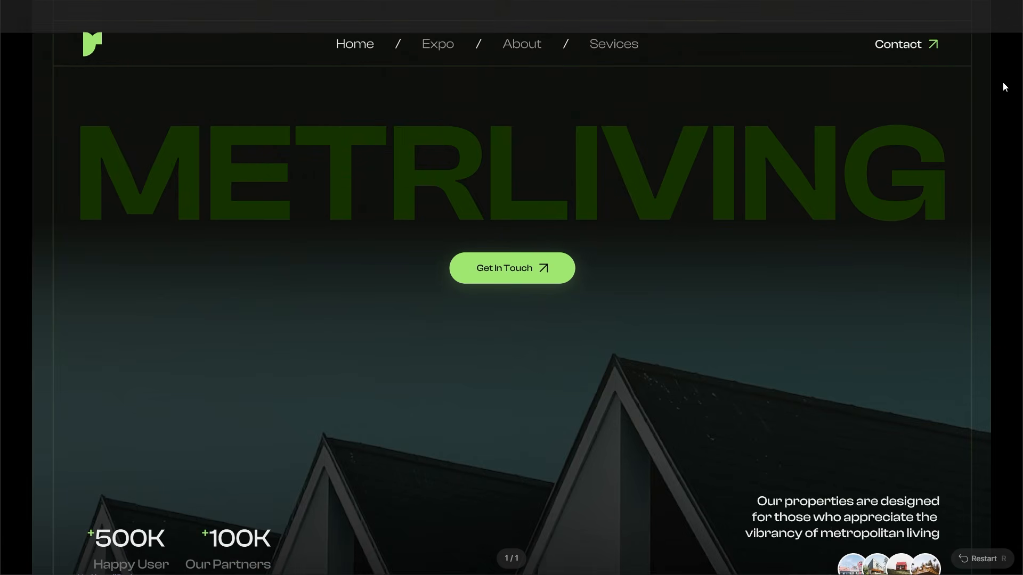